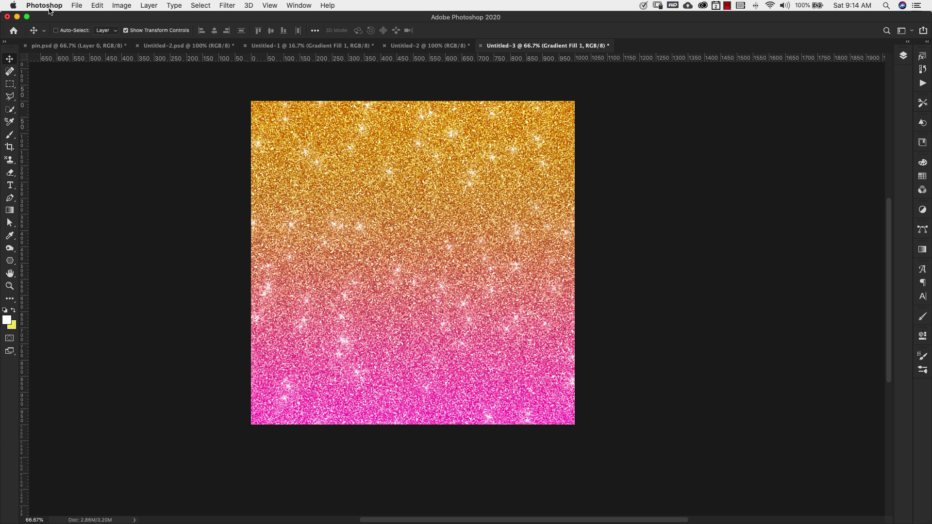
Create a new blank document from the Custom 1000 × 1000 px, 300 ppi preset.
click(78, 6)
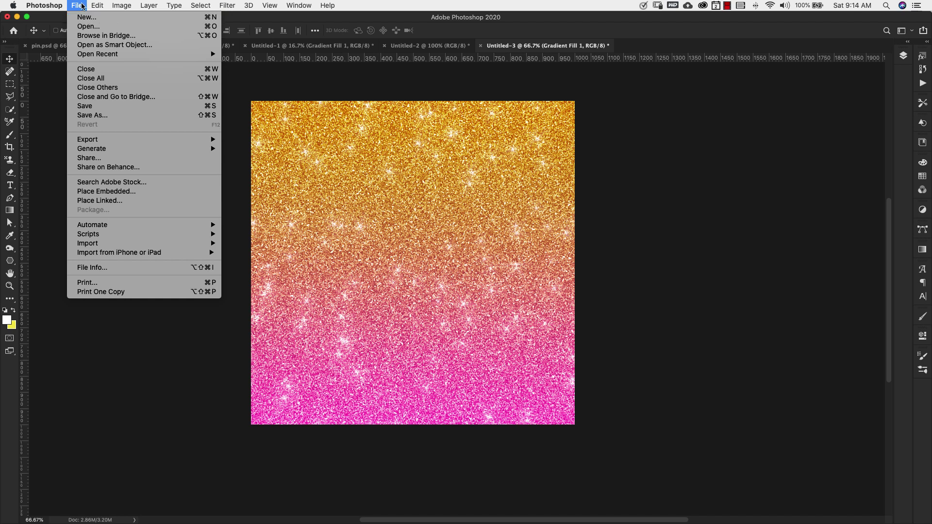
click(84, 18)
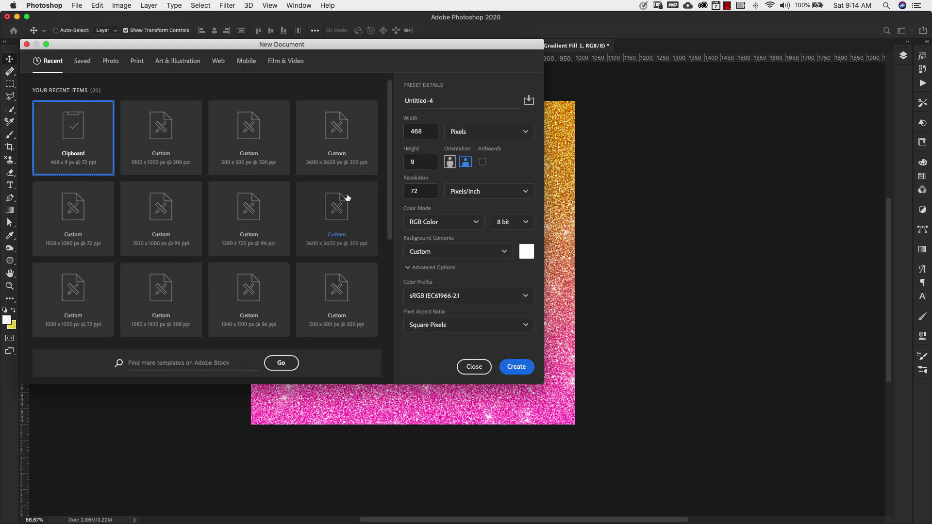
click(146, 158)
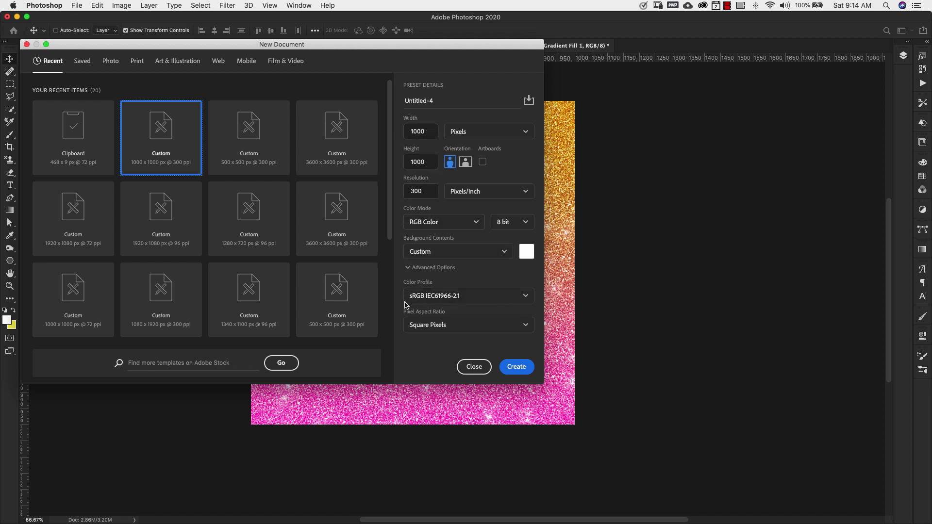
click(517, 367)
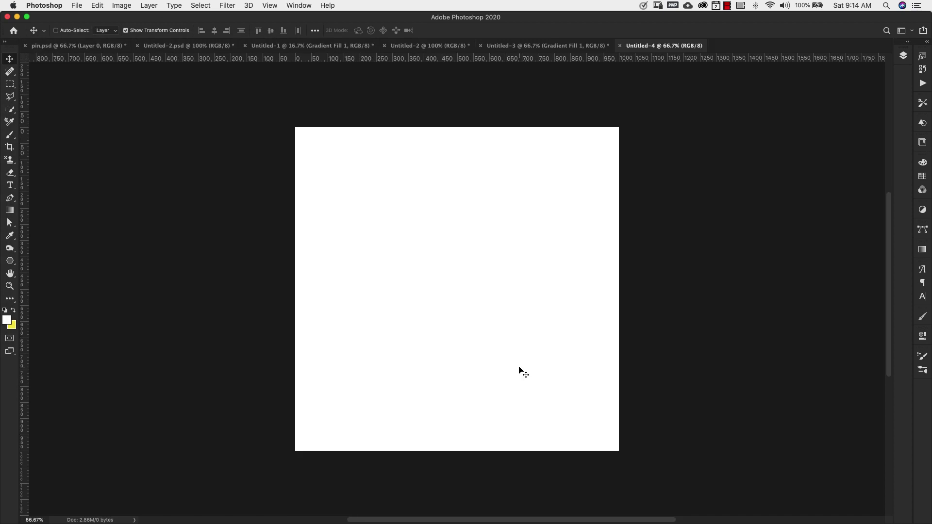
Unlock the Background as Layer 0 and set the background colour to f0c92e.
click(905, 57)
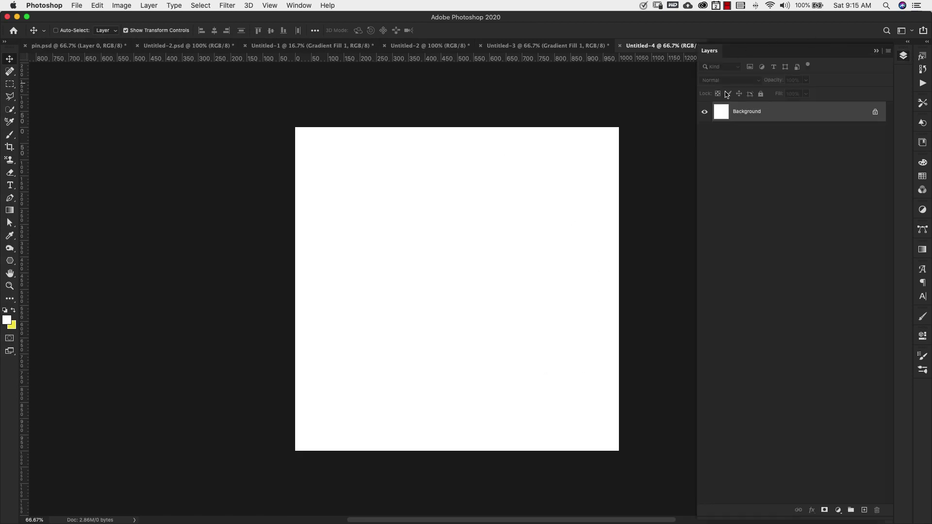
click(876, 114)
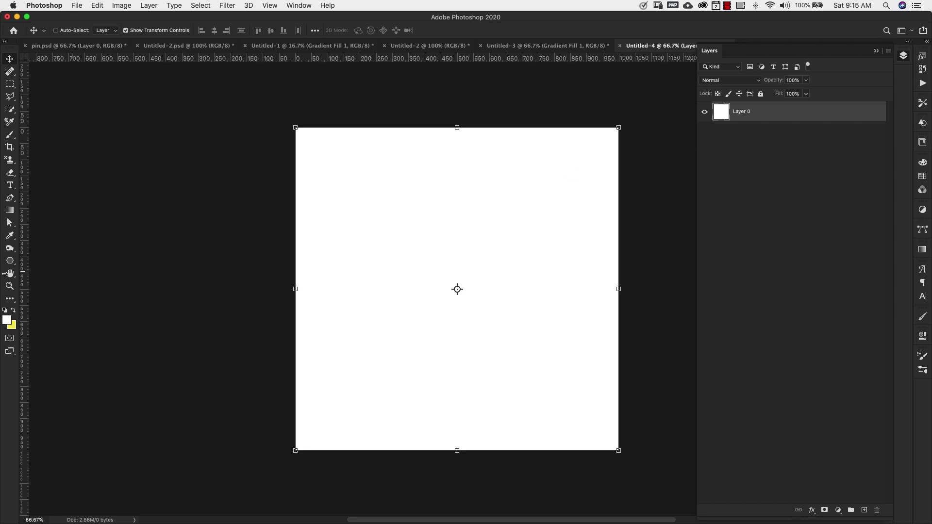
click(12, 325)
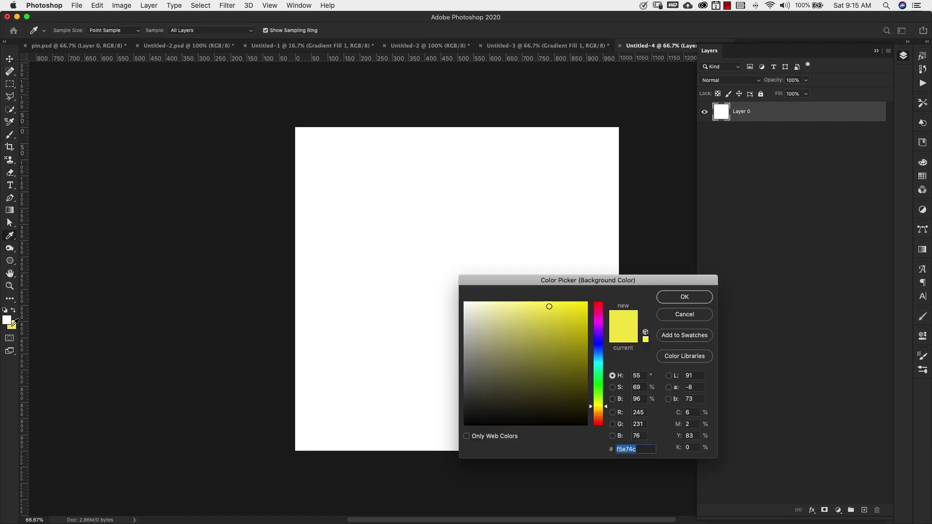
drag(602, 282, 614, 219)
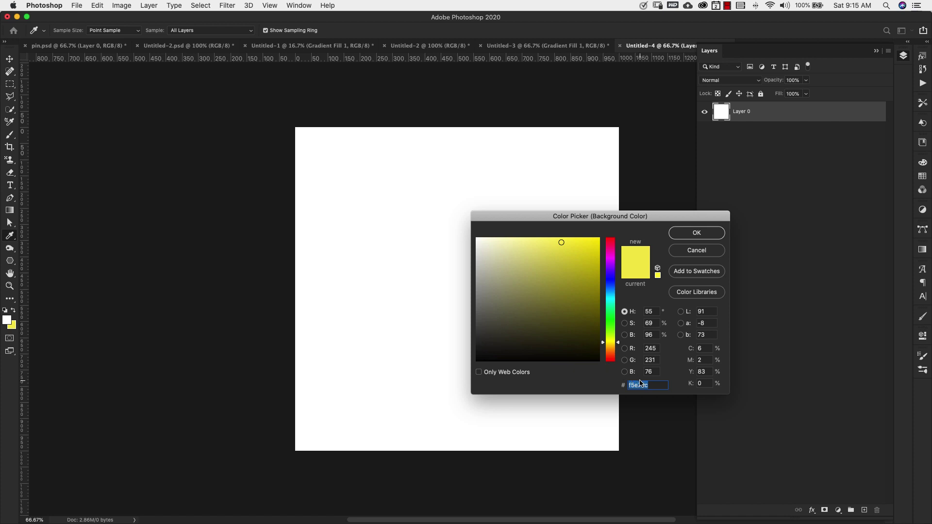
text(f0)
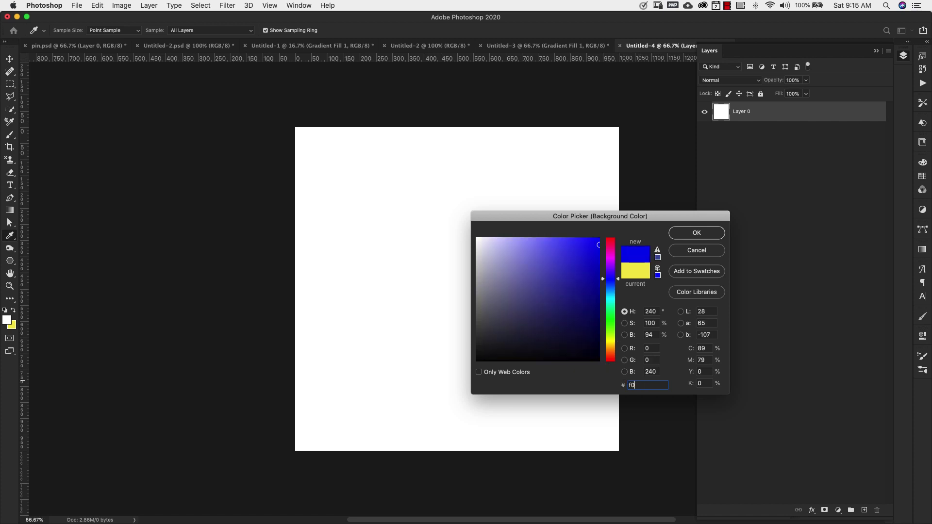
text(c9)
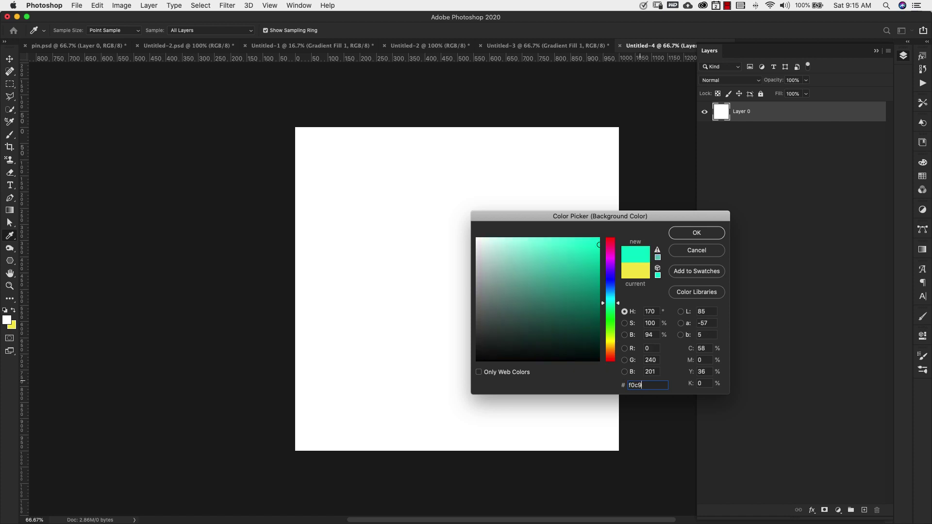
text(2e)
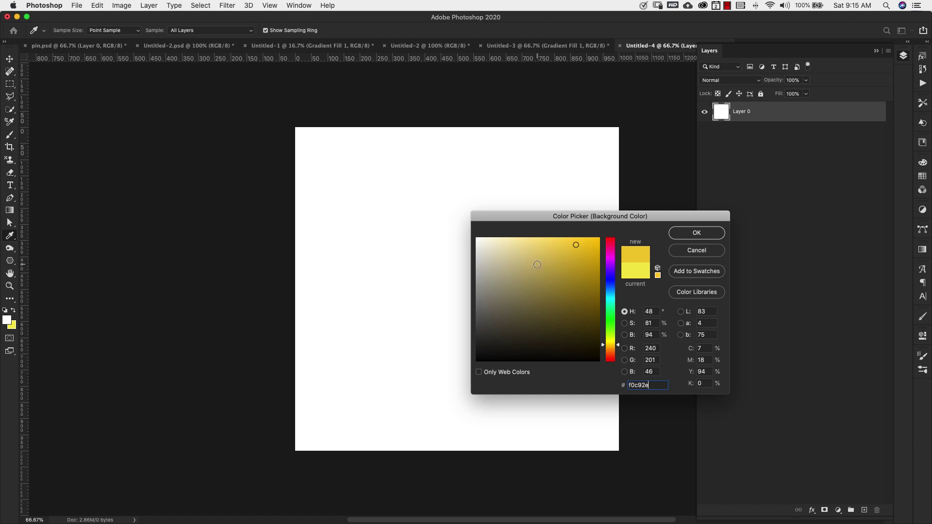
click(695, 234)
Fill Layer 0 with gold f0c92e, swap colours, and make white the background colour.
key(v)
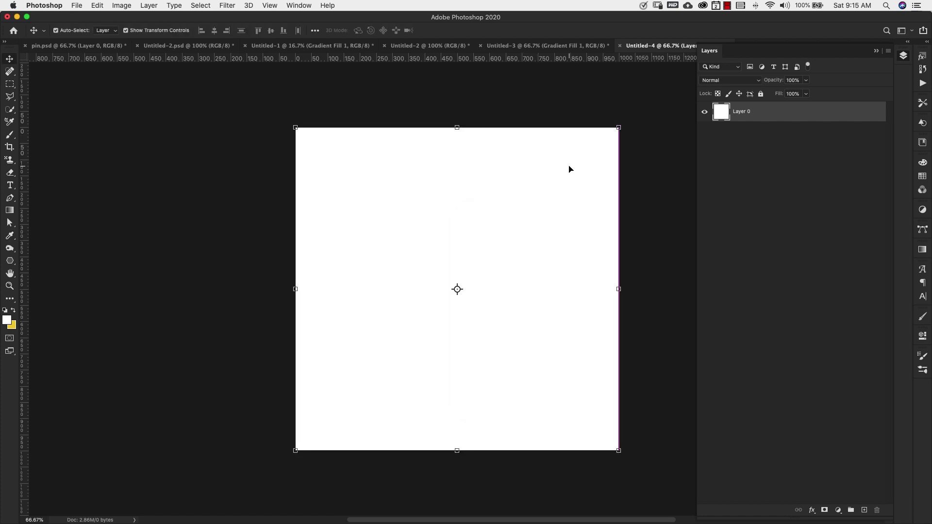
key(super+BackSpace)
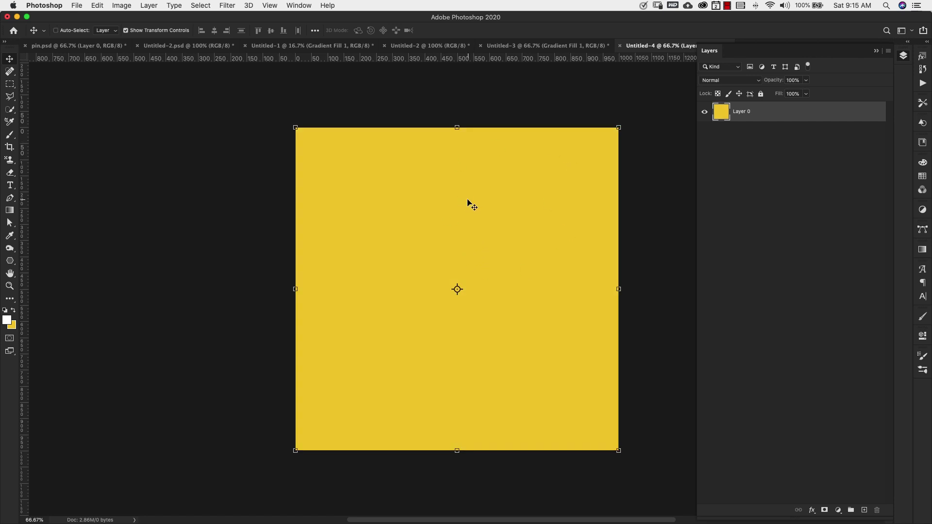
key(x)
click(13, 326)
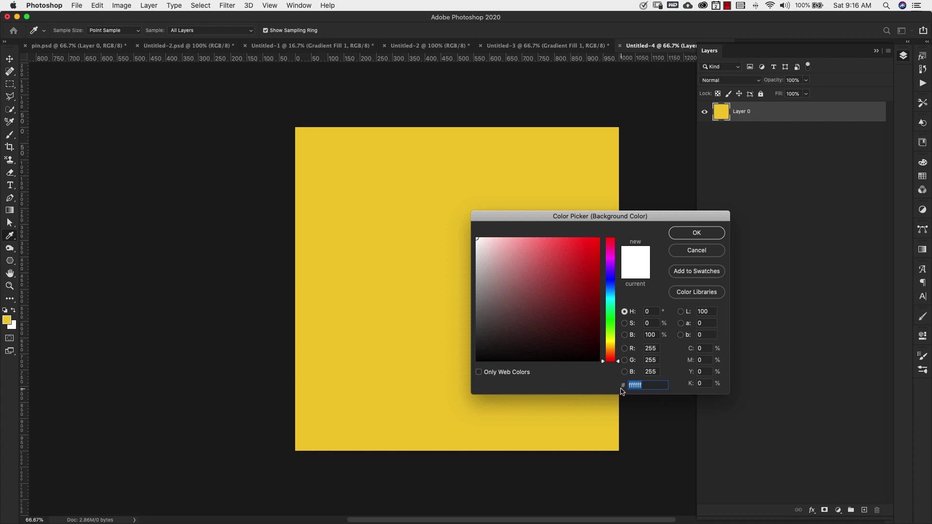
click(684, 234)
Apply the Filter Gallery's Grain texture: Sprinkles type, intensity 50, contrast 50.
key(v)
click(233, 5)
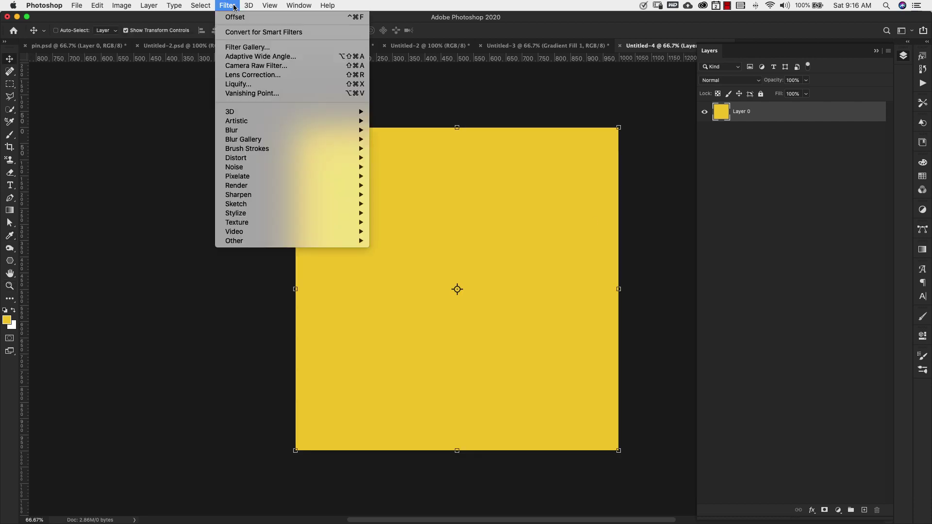
click(244, 47)
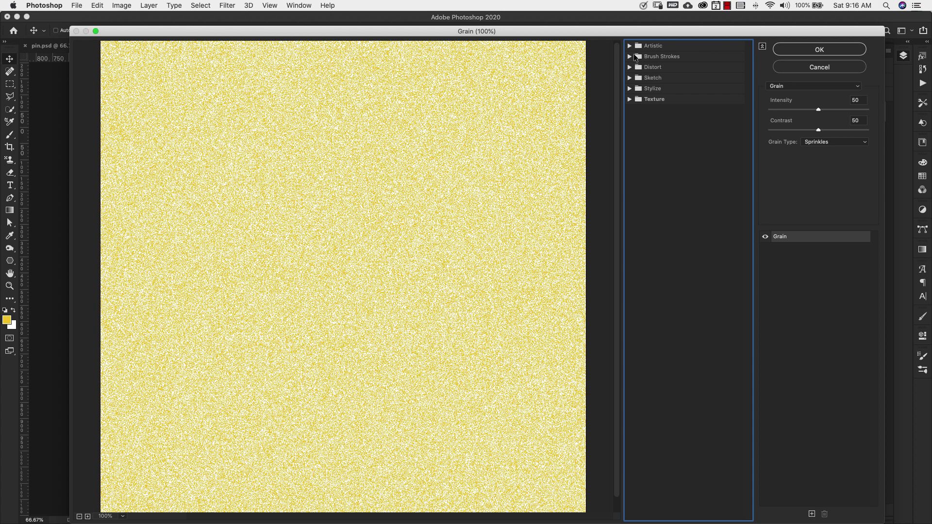
click(630, 100)
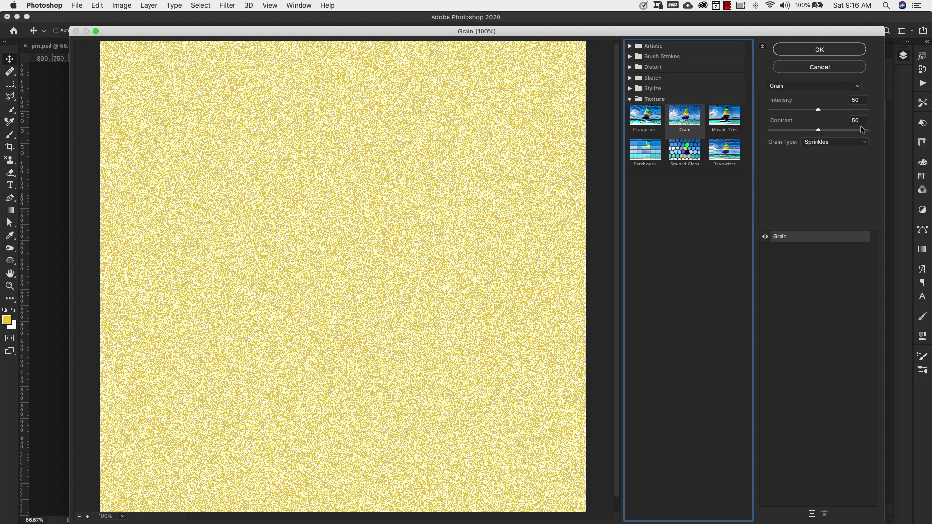
click(865, 145)
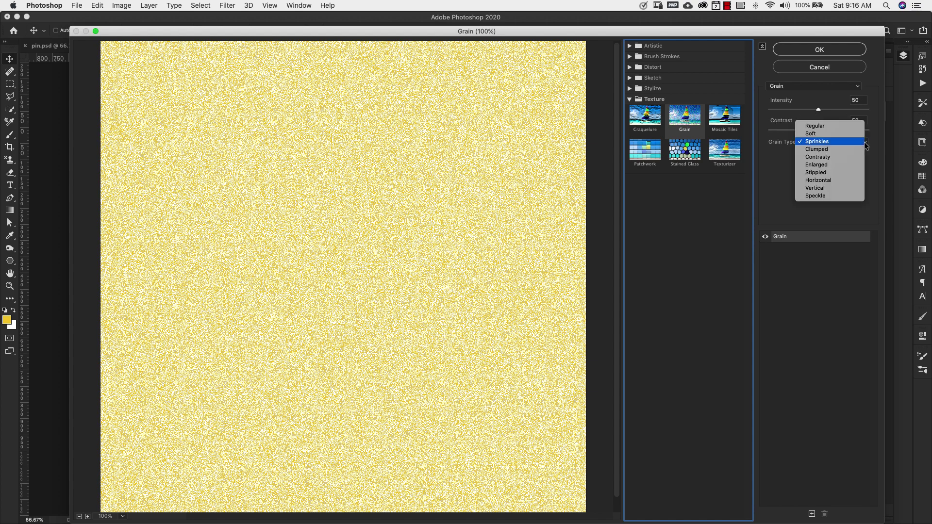
click(841, 145)
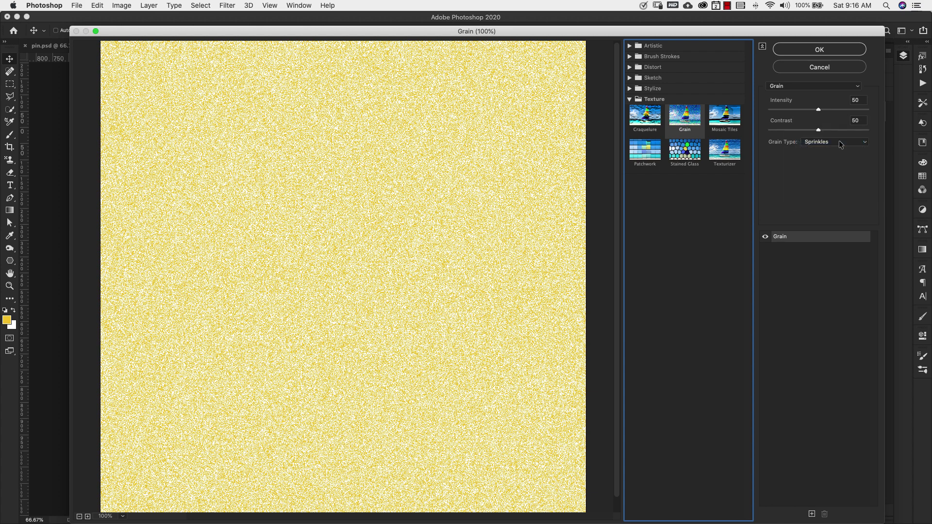
click(809, 50)
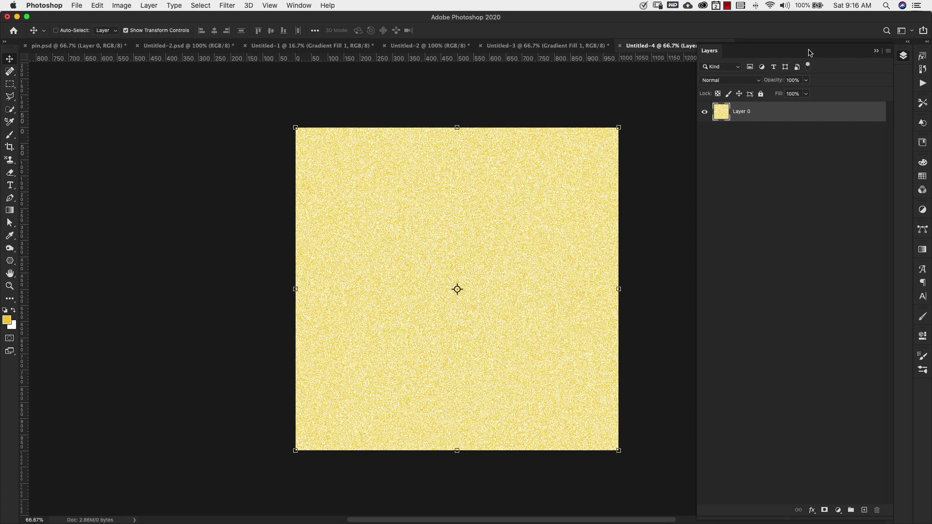
Apply Pixelate > Crystallize with a small cell size to the grainy gold layer.
click(226, 5)
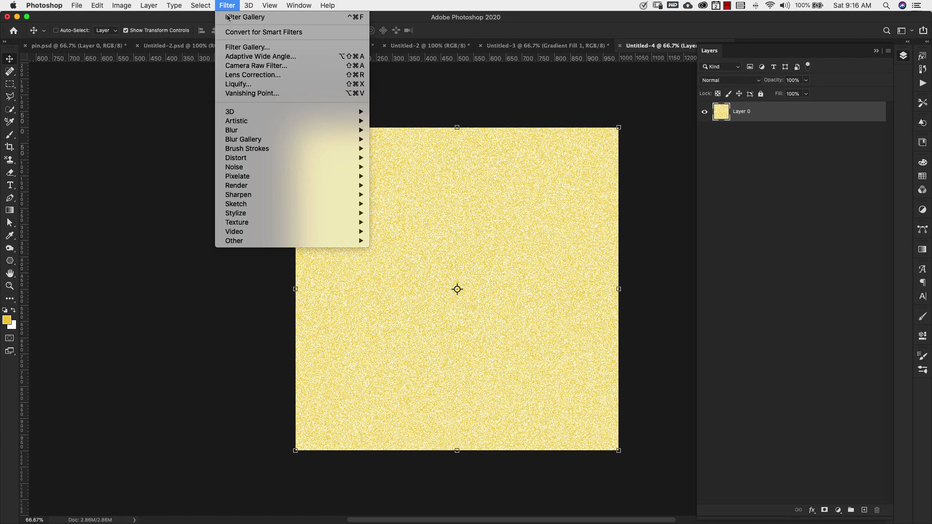
mouse_move(245, 177)
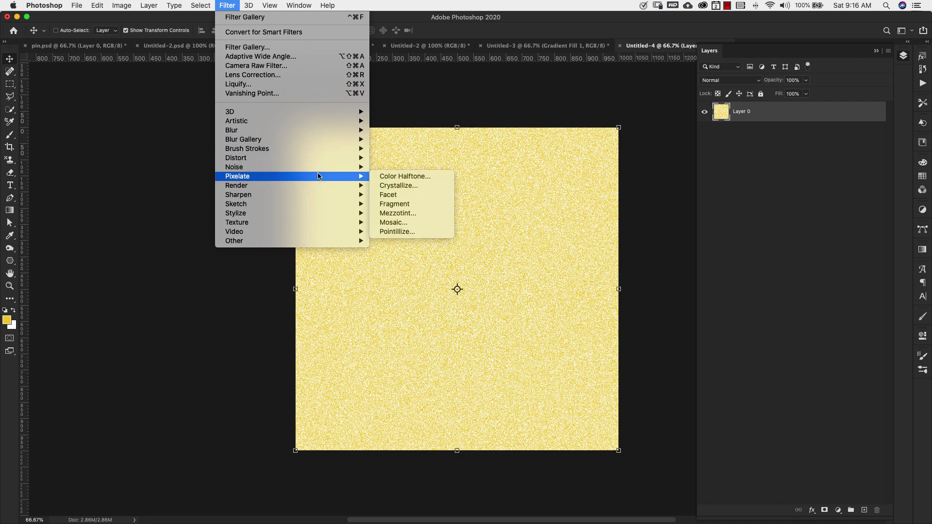
click(394, 186)
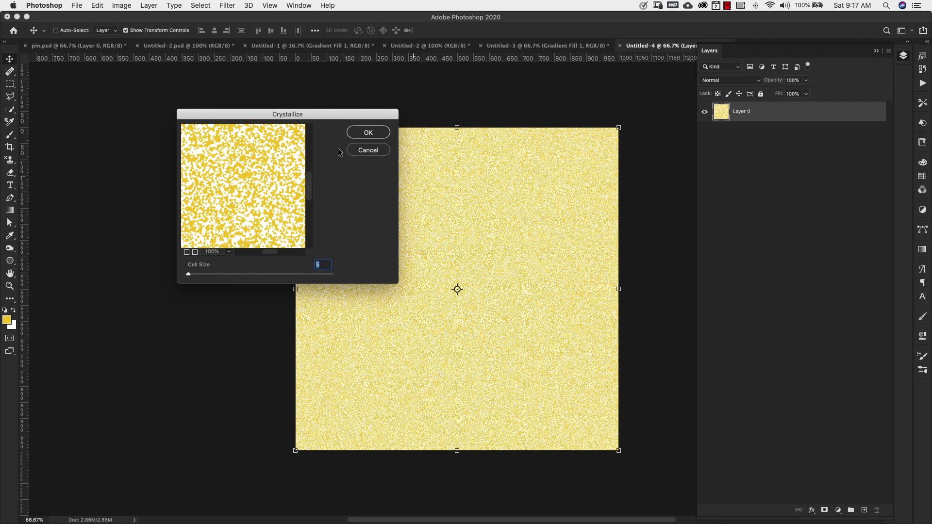
click(363, 130)
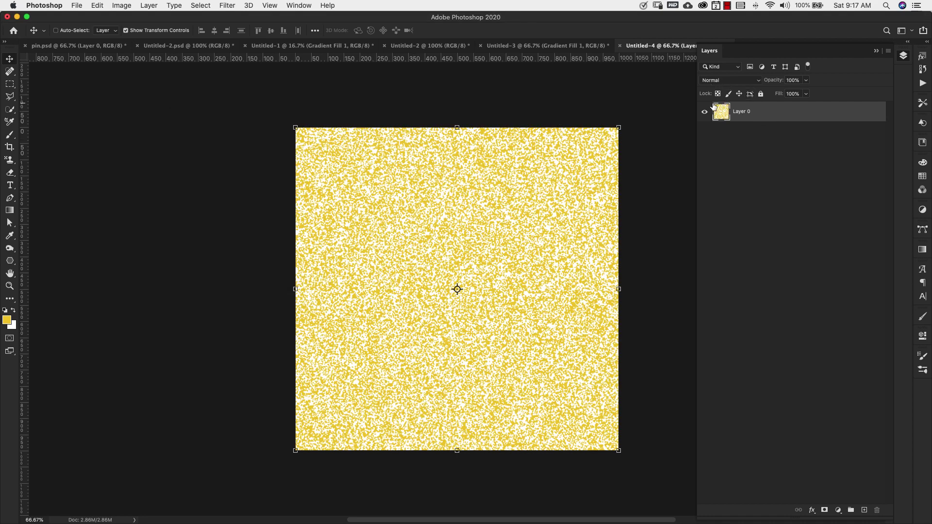
Set Layer 0 to Multiply blending and duplicate it as layer 2.
click(759, 81)
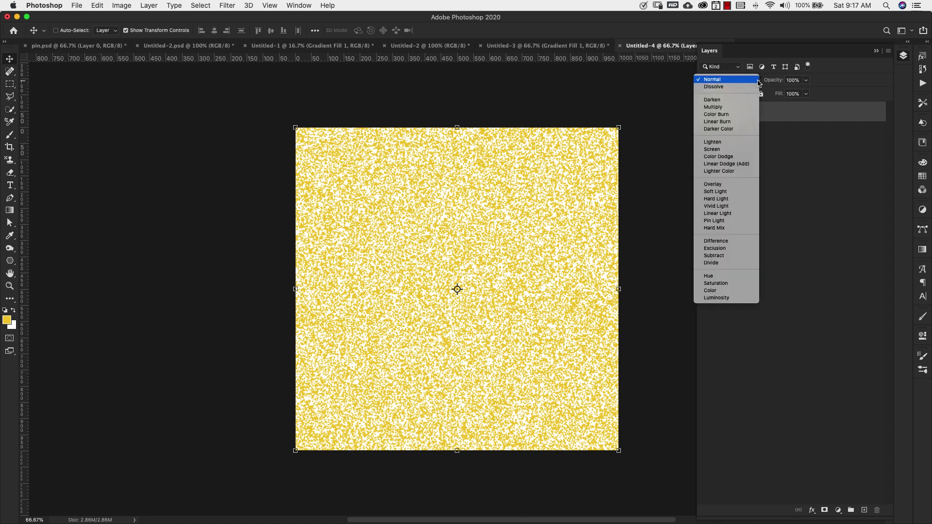
click(732, 109)
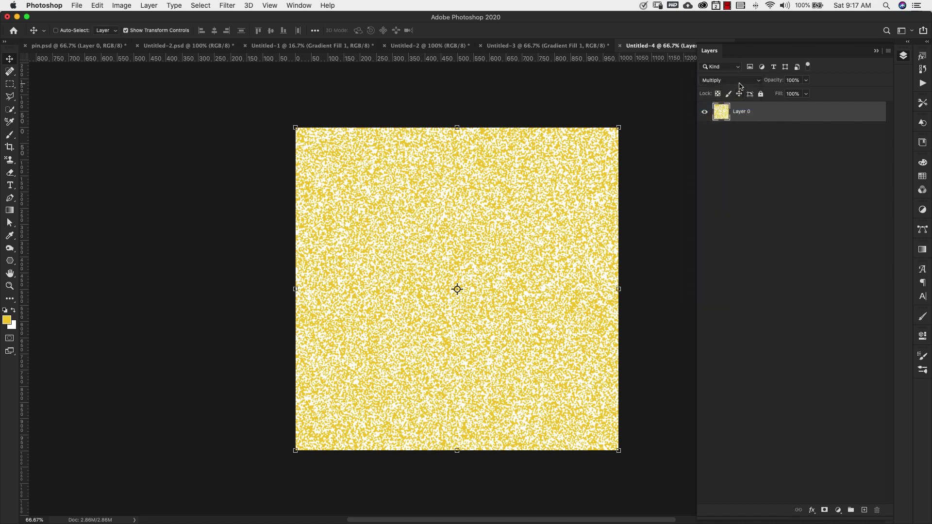
right_click(770, 114)
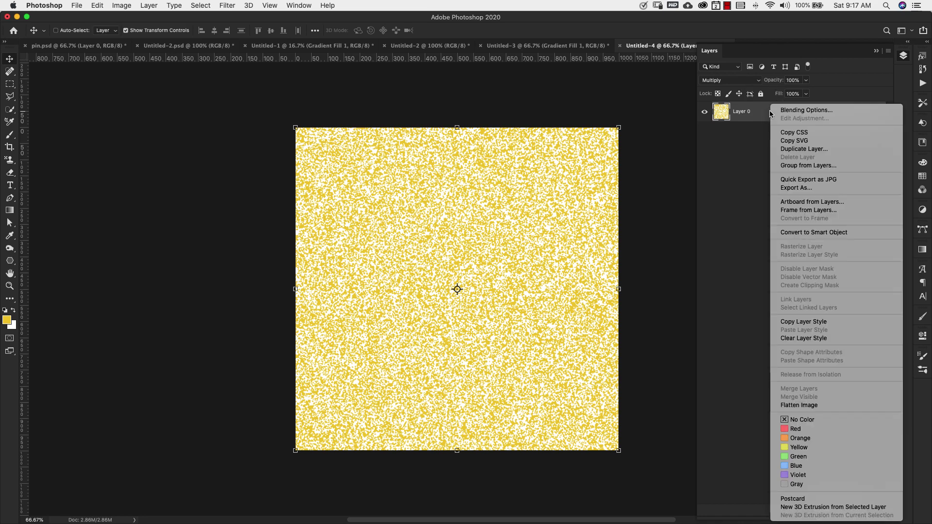
click(786, 148)
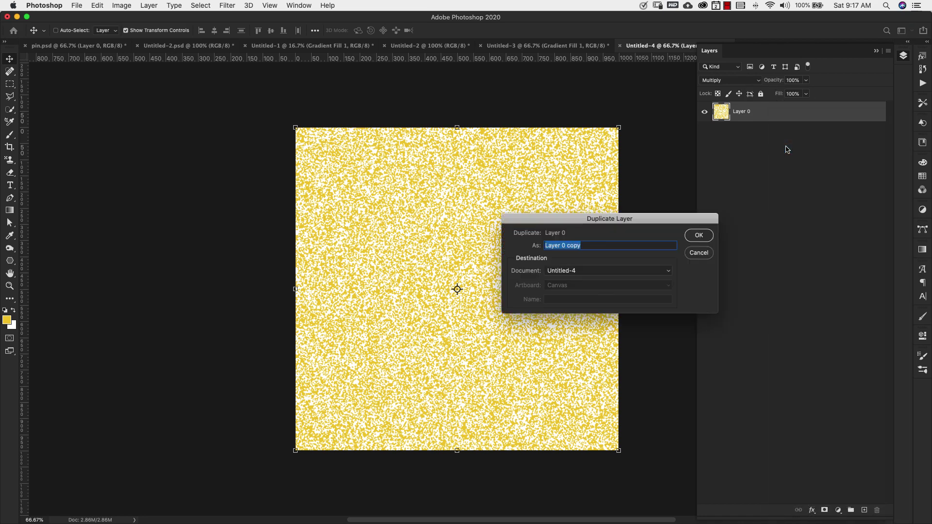
text(2)
key(Return)
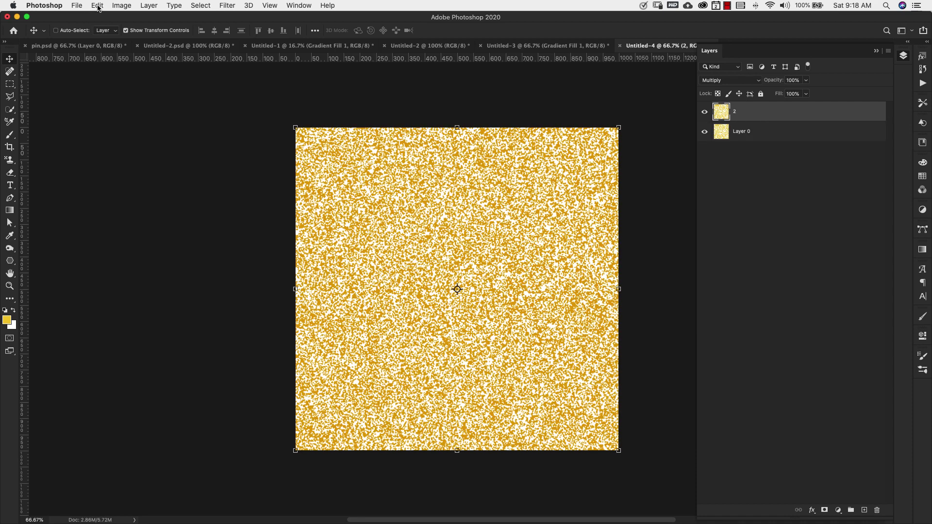
Rotate layer 2 90° clockwise and duplicate it as layer 3.
click(98, 7)
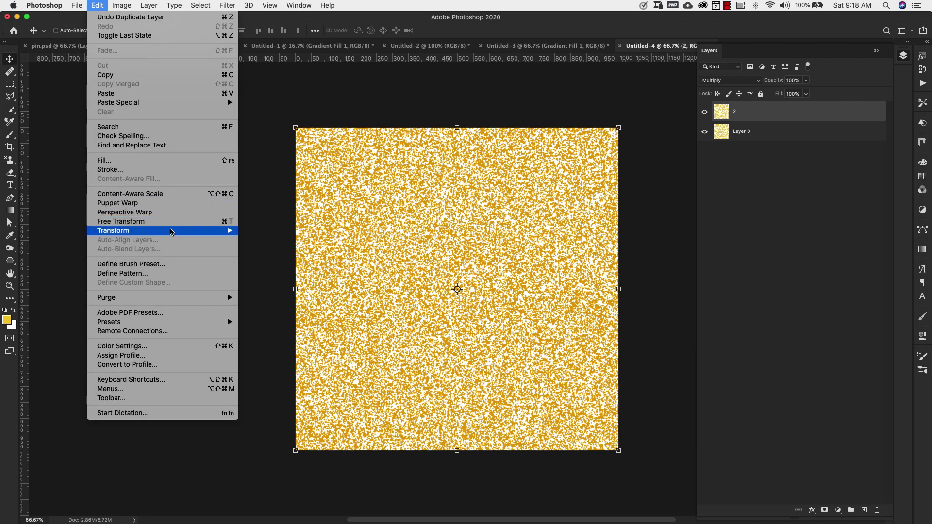
mouse_move(171, 232)
click(296, 360)
right_click(759, 114)
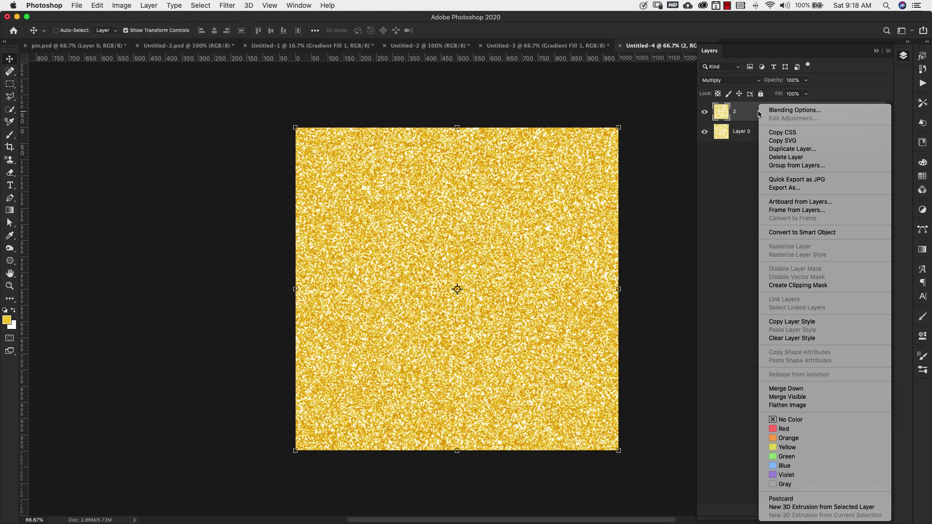
click(777, 153)
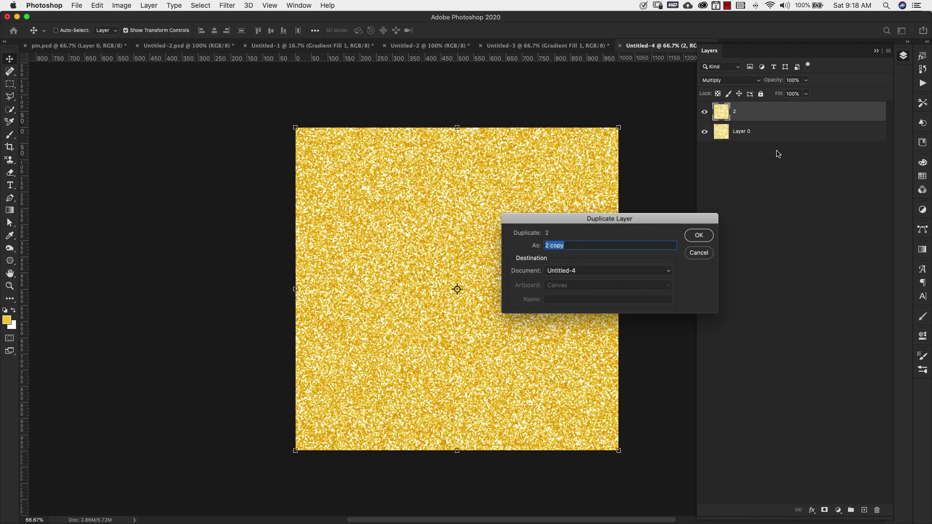
text(3)
key(Return)
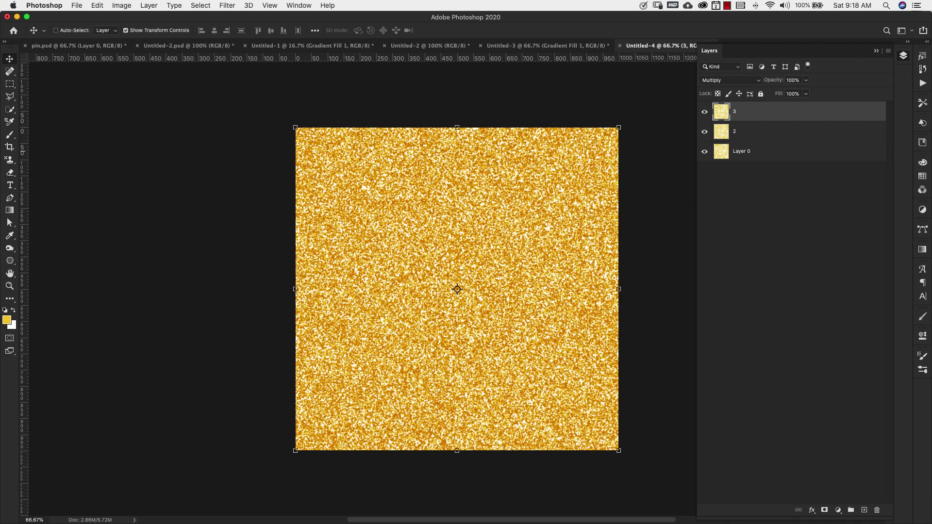
Rotate layer 3 90° clockwise and duplicate it as layer 4.
click(98, 5)
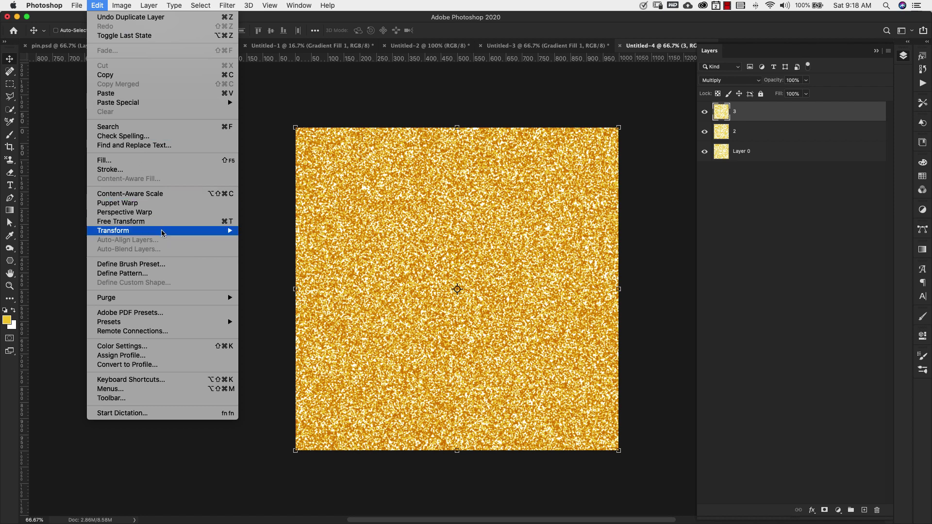
mouse_move(208, 232)
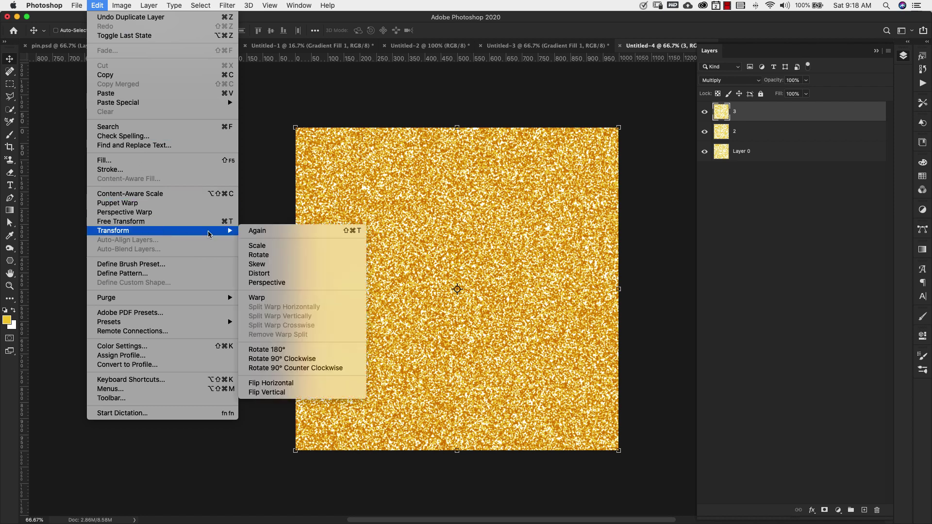
click(309, 362)
right_click(781, 118)
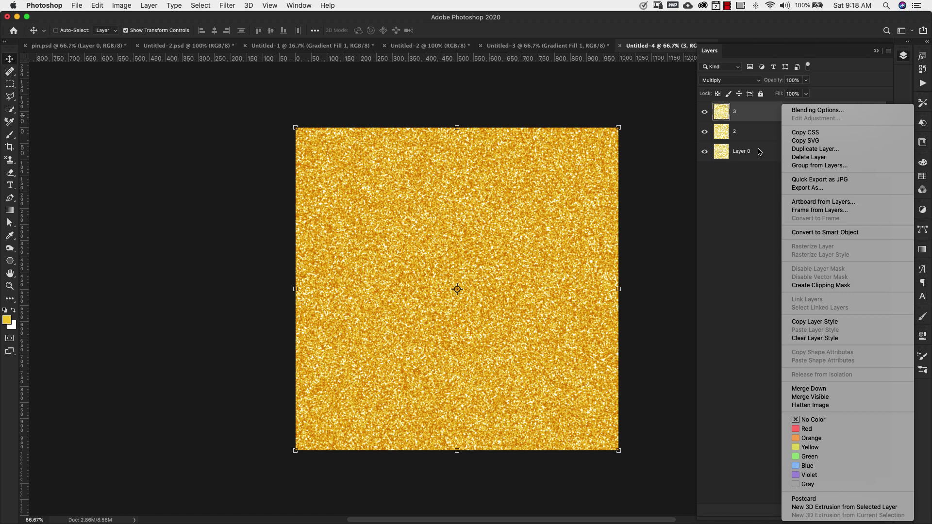
click(728, 110)
right_click(765, 113)
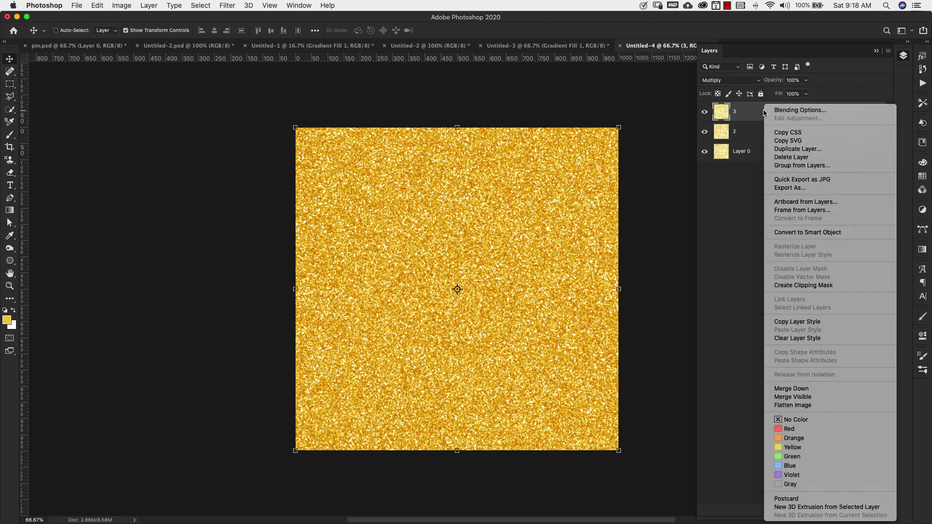
click(797, 149)
text(4)
key(Return)
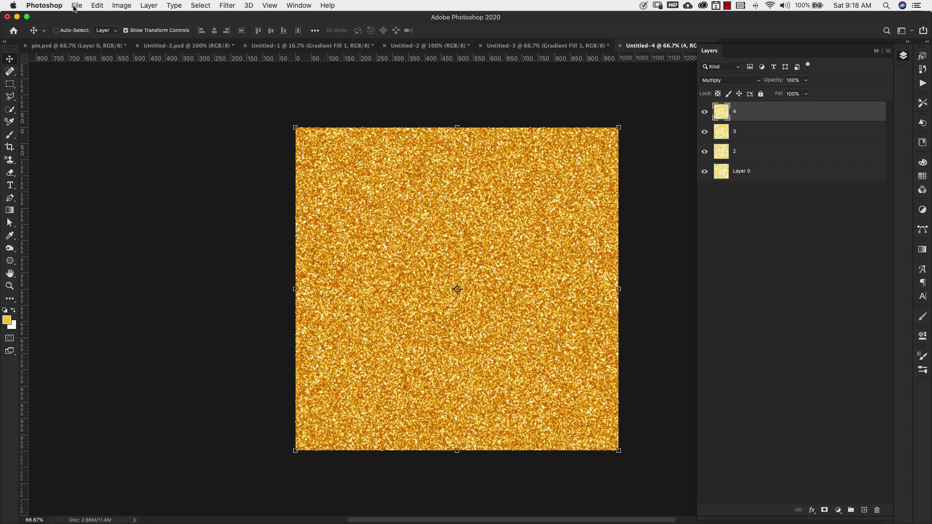
click(96, 6)
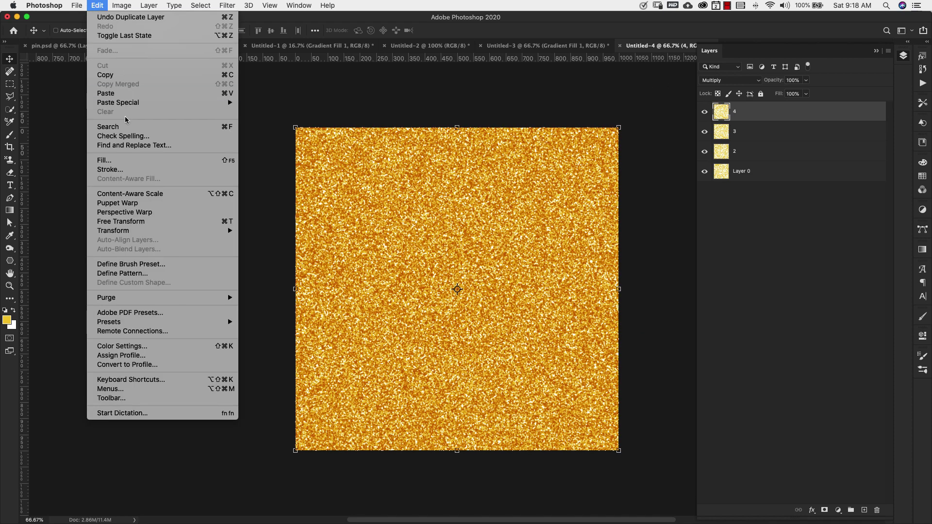
Rotate layer 4 a quarter turn clockwise.
mouse_move(144, 231)
click(278, 359)
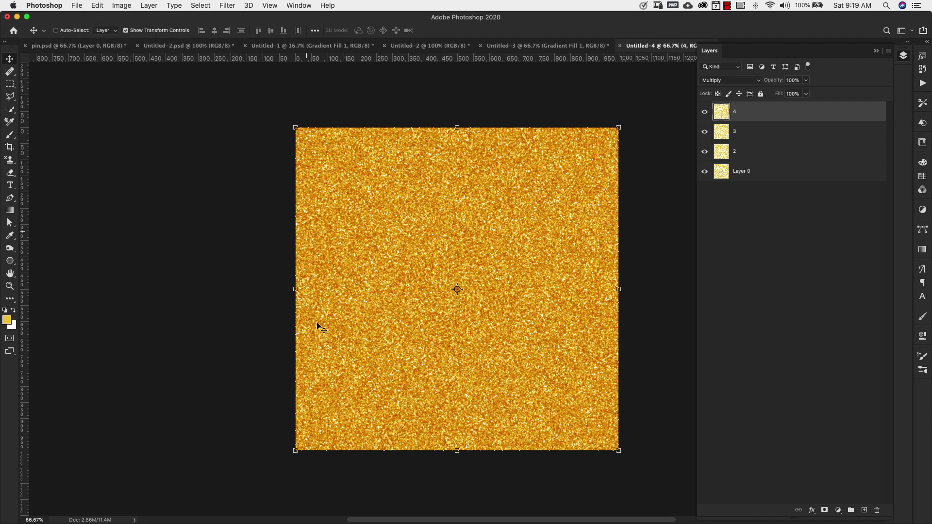
key(z)
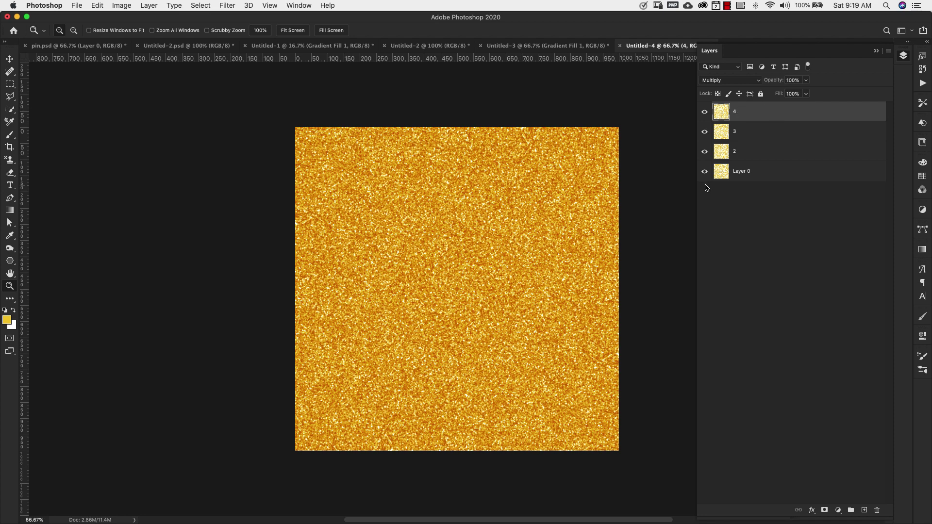
Merge all four glitter layers into layer 4 and add an empty Layer 1 above.
shift+click(778, 178)
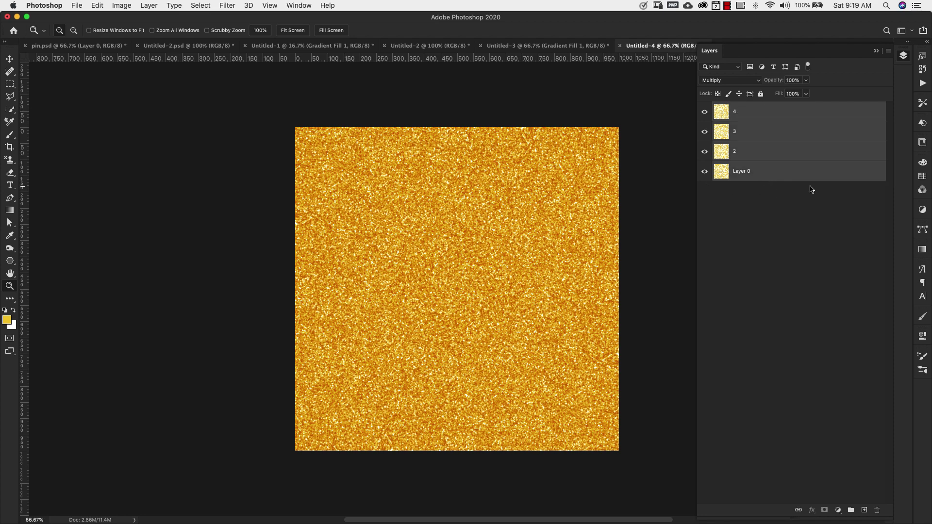
key(super+e)
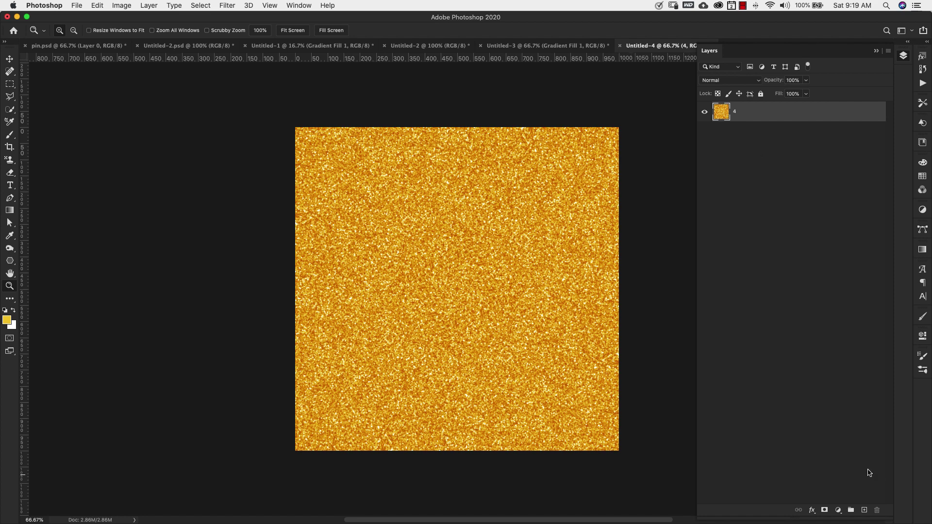
click(864, 510)
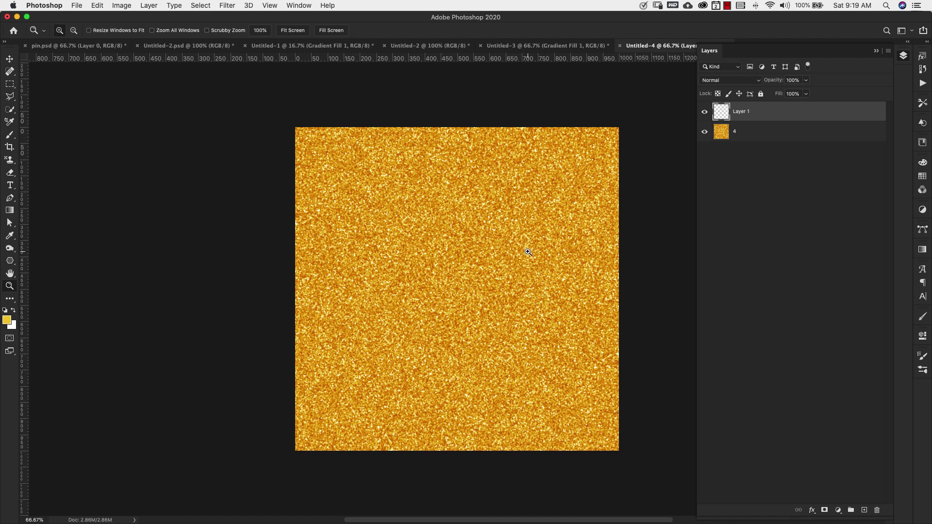
Select the custom sparkle brush from the Brushes presets and display its Brush Settings.
click(922, 371)
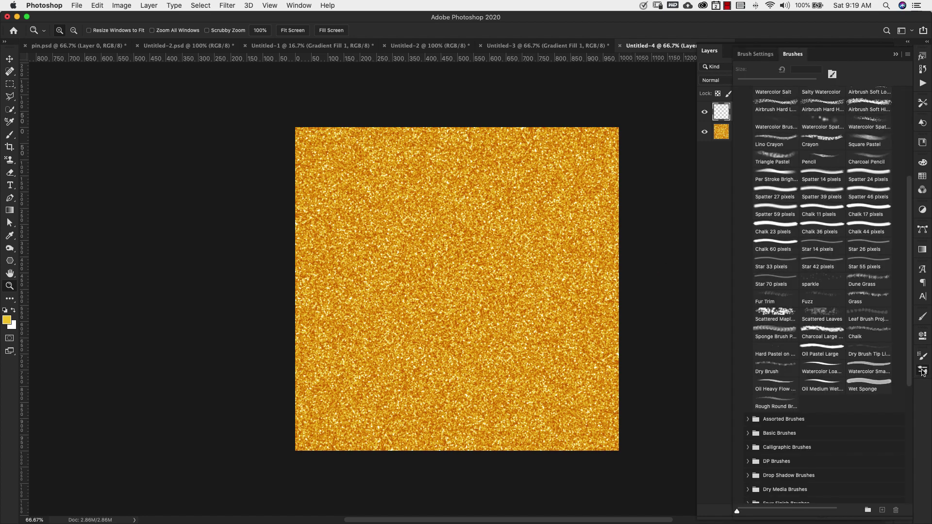
click(290, 5)
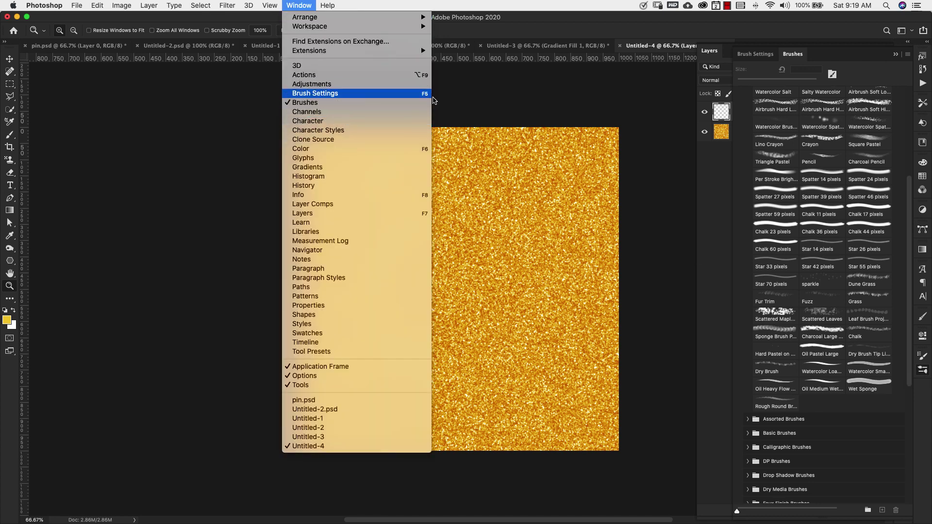
click(548, 138)
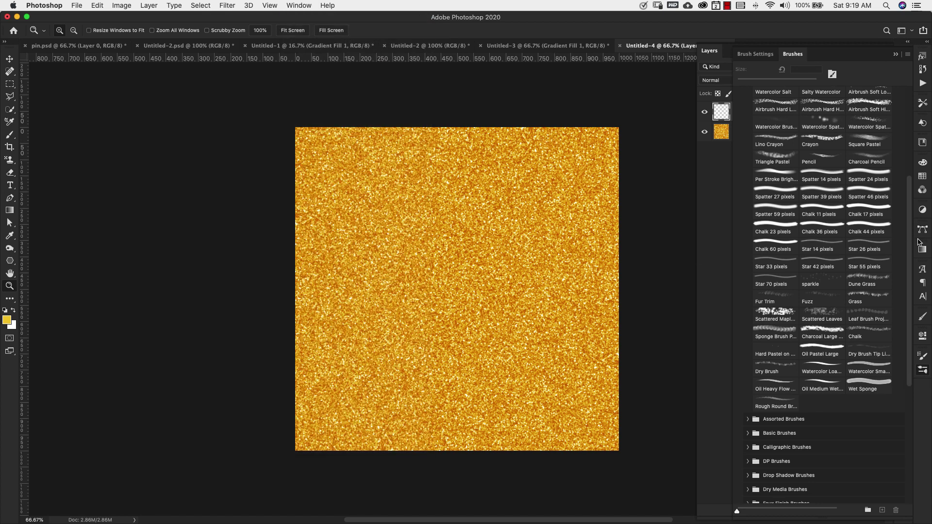
scroll(834, 174, up, 5)
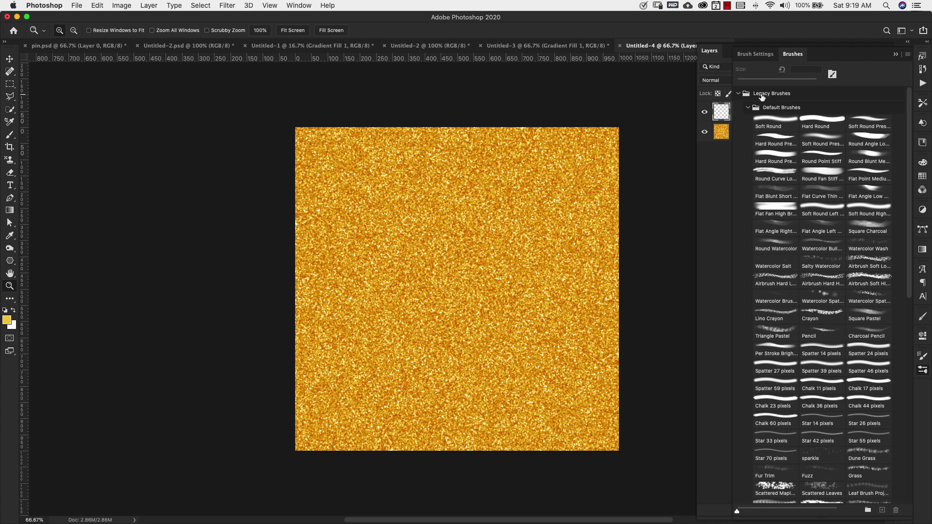
click(907, 54)
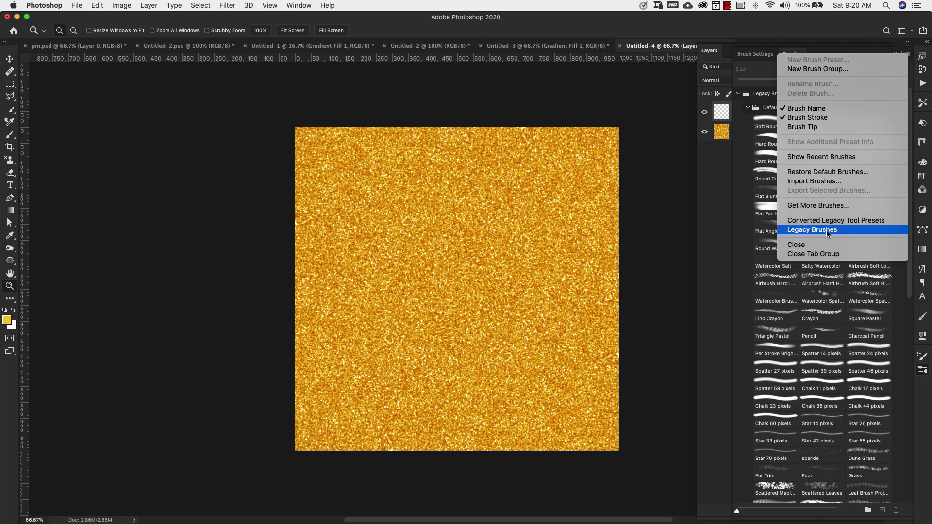
click(727, 218)
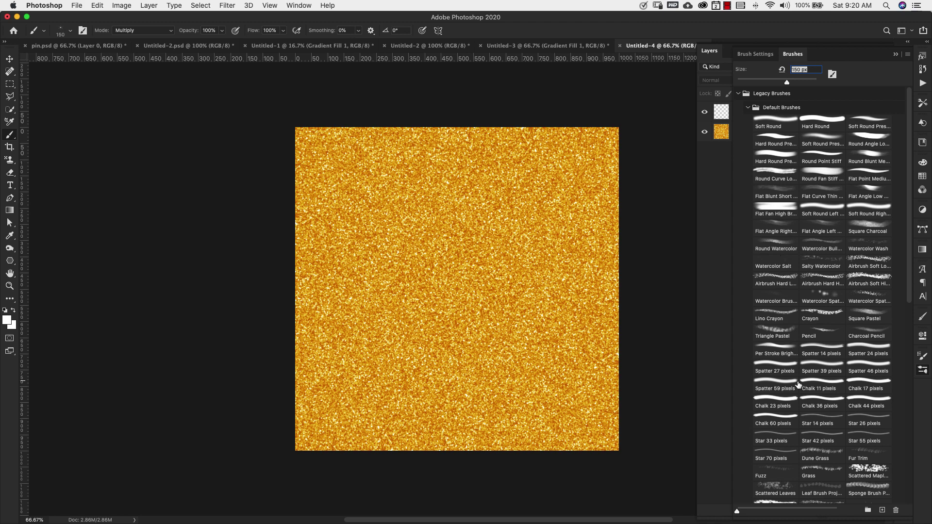
scroll(815, 416, down, 2)
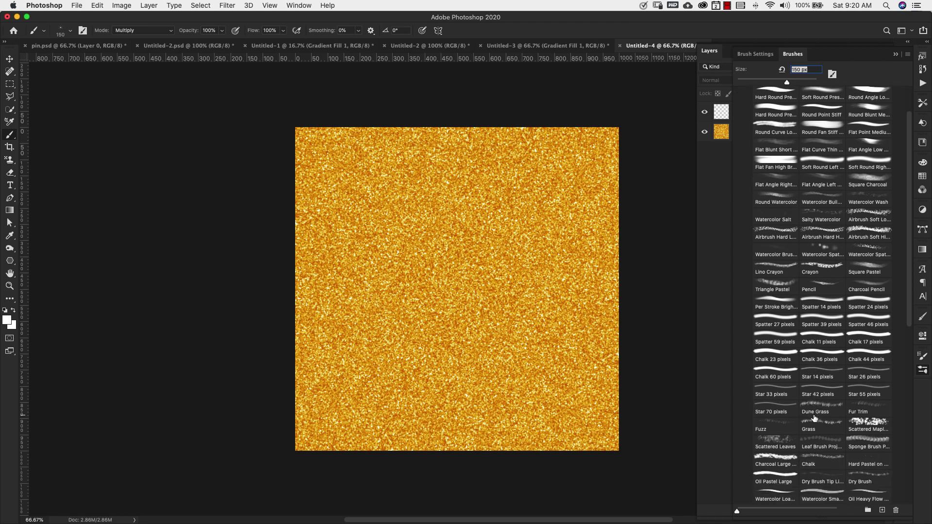
click(778, 411)
scroll(779, 410, down, 5)
scroll(778, 411, down, 8)
click(845, 495)
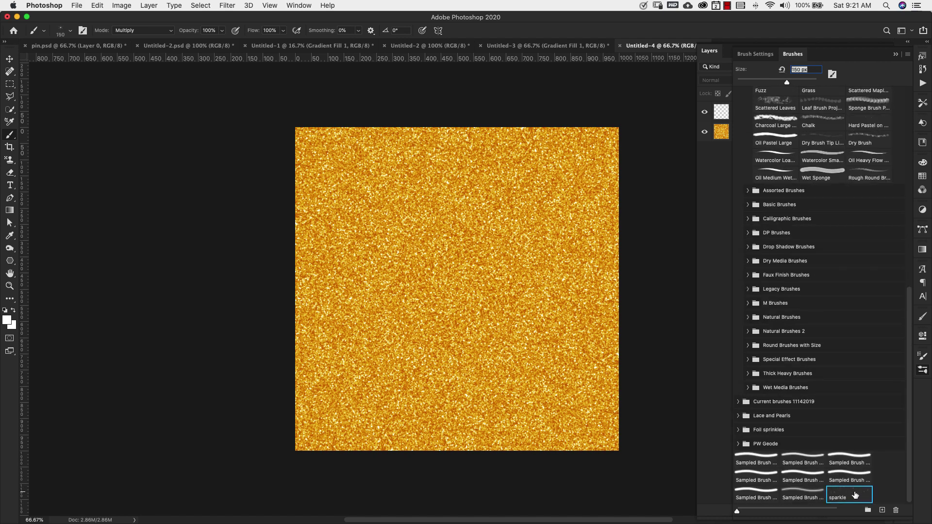
click(918, 356)
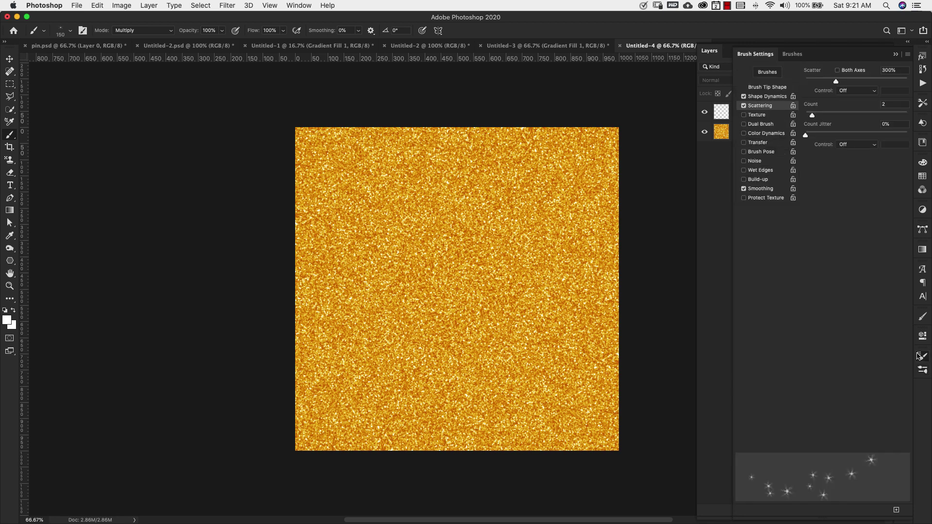
Review the sparkle tip, Shape Dynamics (49% size, 31% angle jitter) and Scattering, then collapse settings.
click(767, 87)
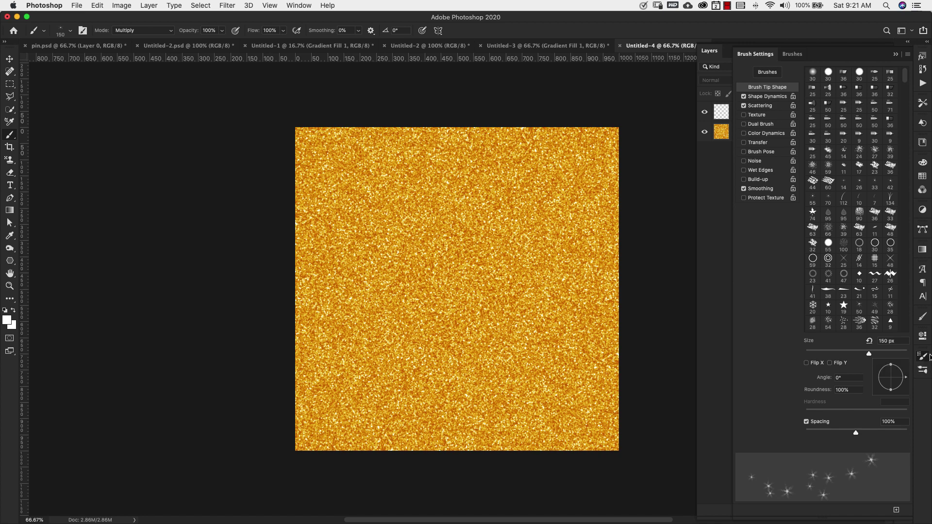
click(303, 6)
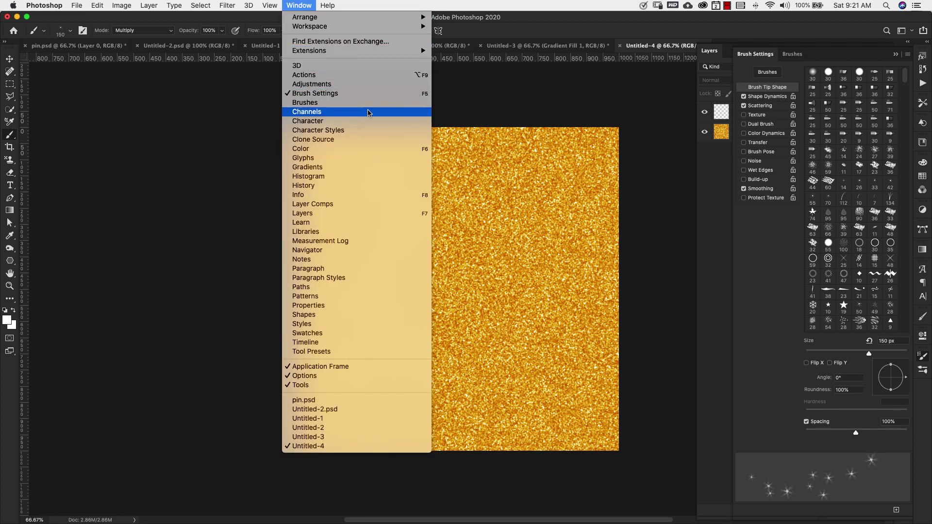
click(775, 298)
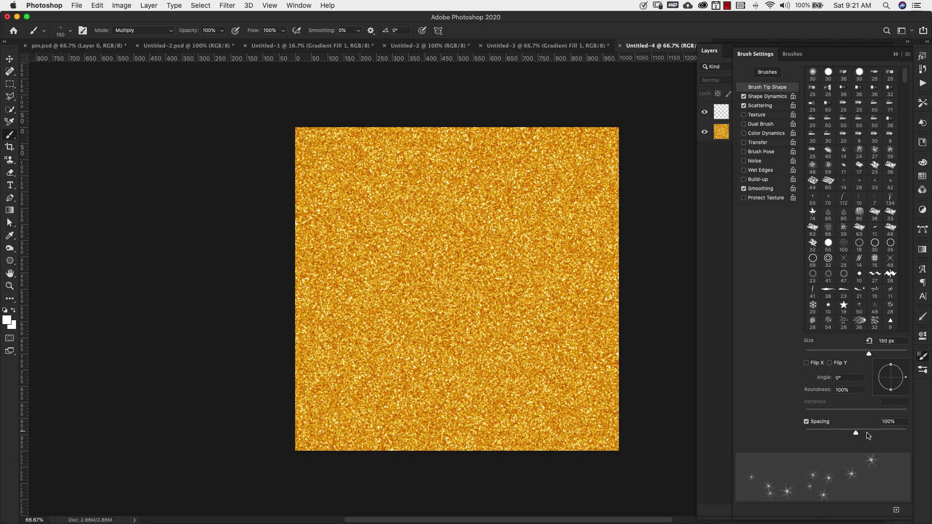
click(768, 96)
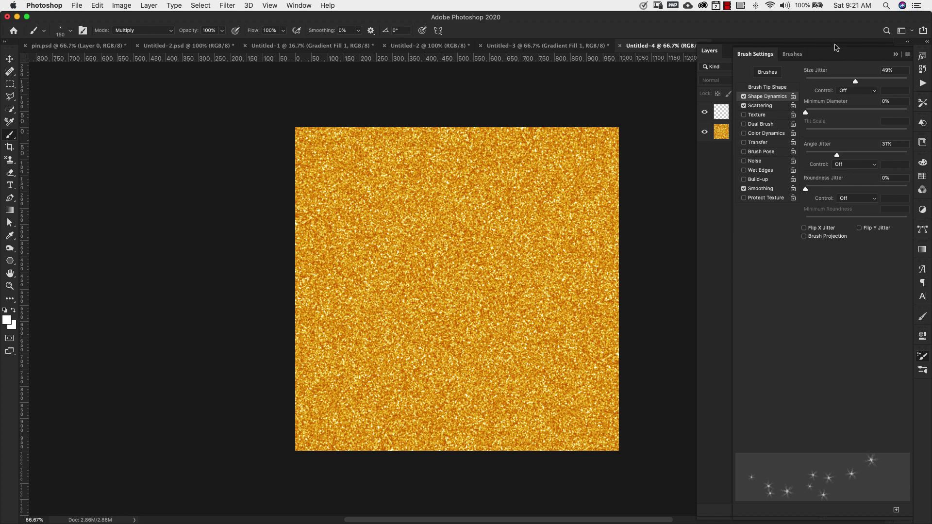
click(753, 105)
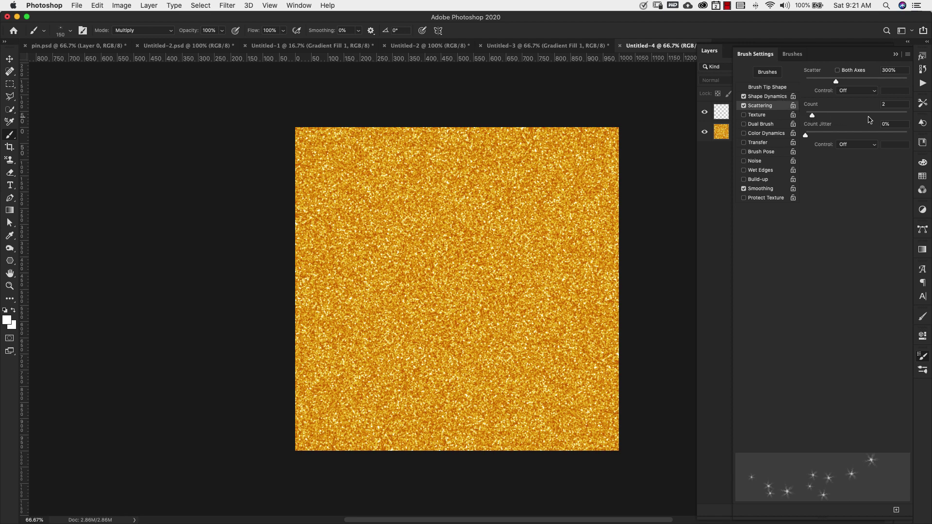
click(895, 54)
Give Layer 1 a white Screen Outer Glow at 20% opacity, spread 5, size 7.
click(778, 116)
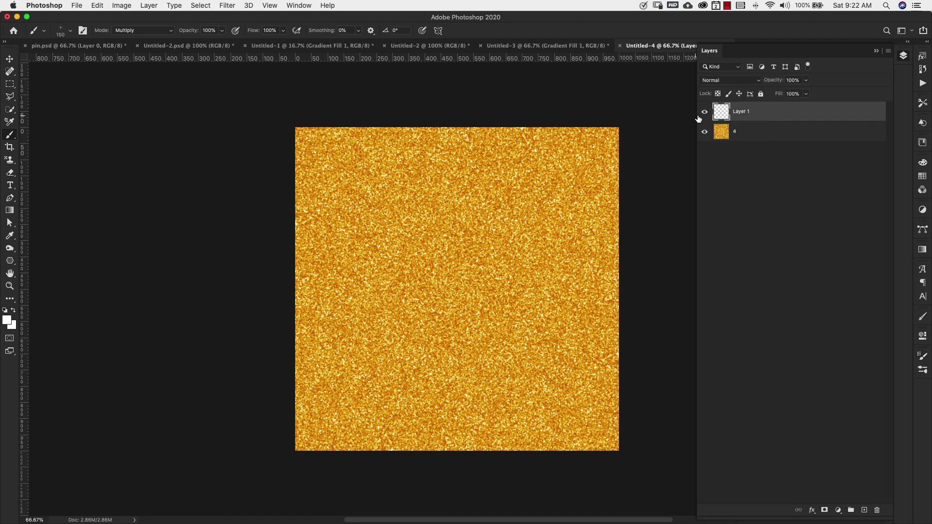
double_click(869, 113)
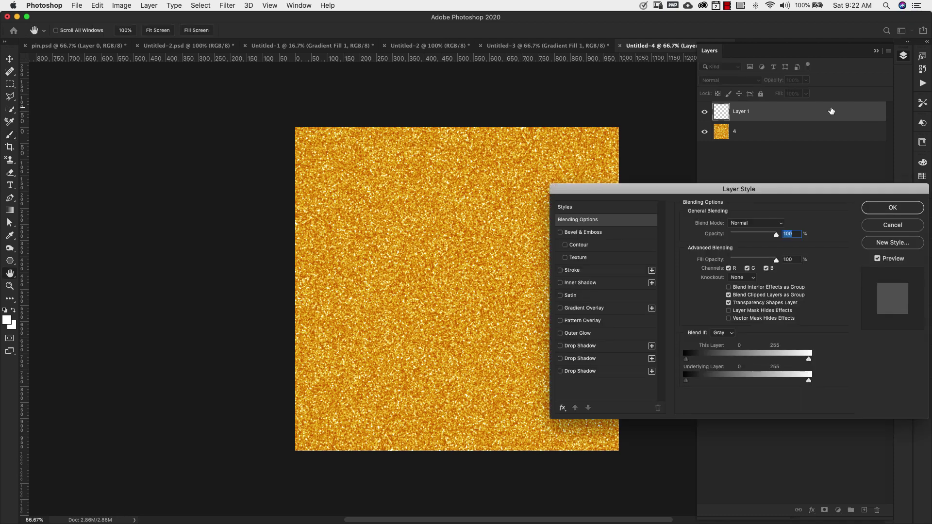
drag(722, 190, 664, 197)
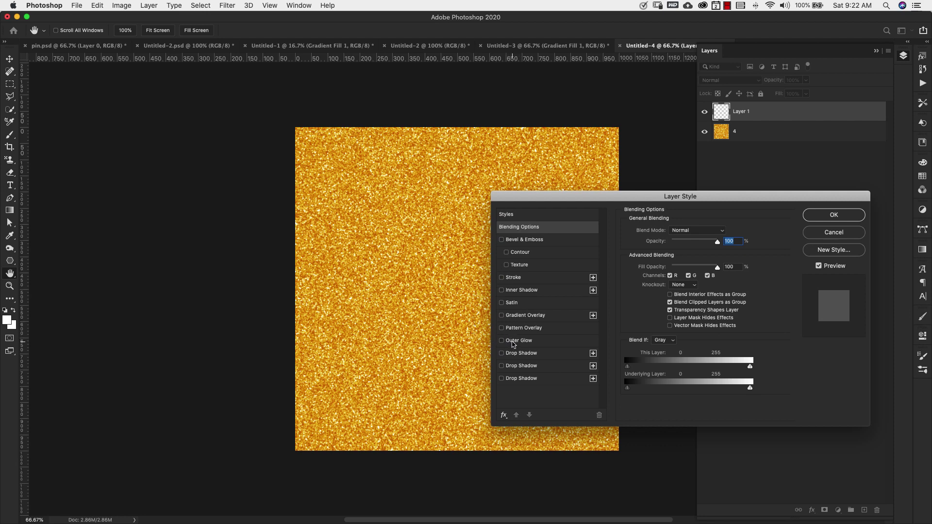
click(513, 341)
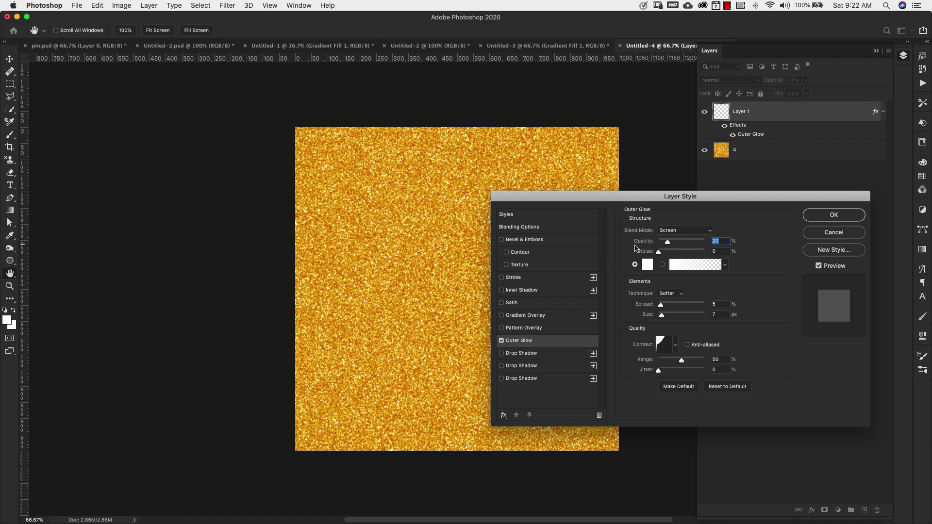
click(646, 268)
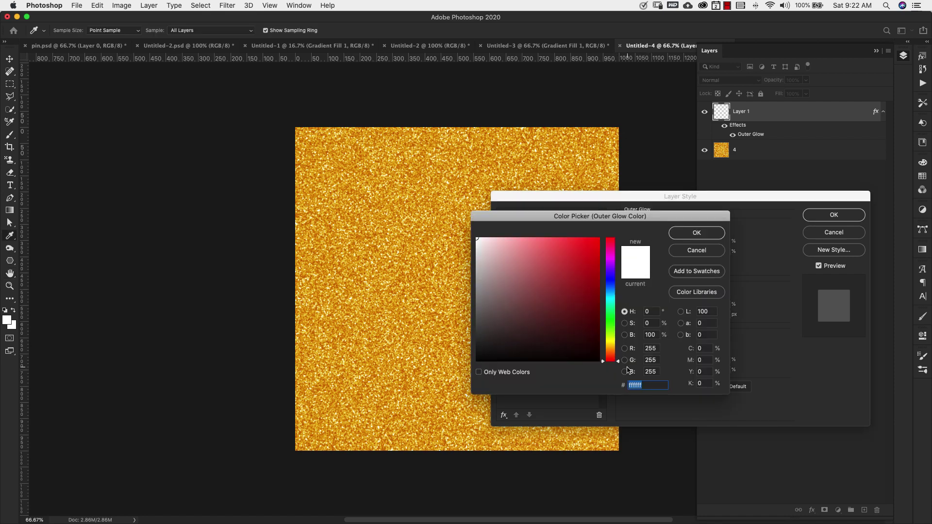
click(683, 233)
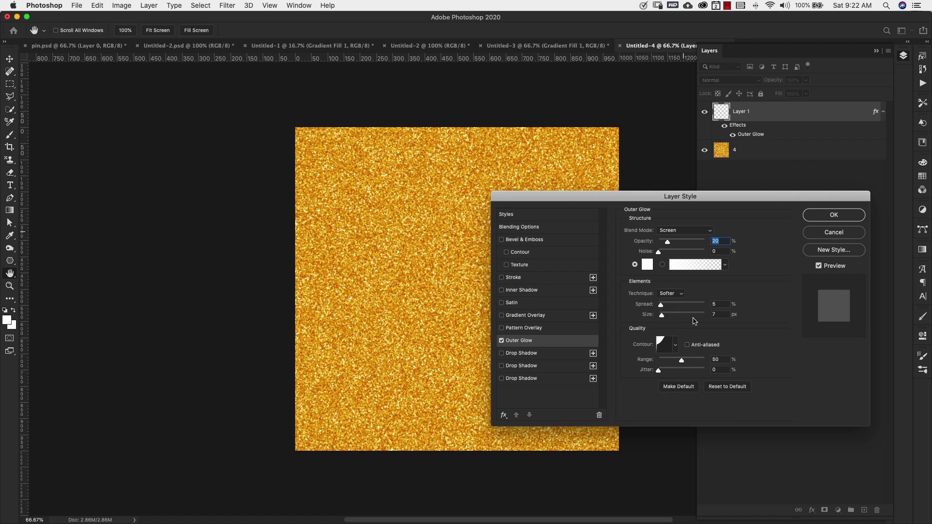
click(676, 345)
scroll(662, 375, down, 2)
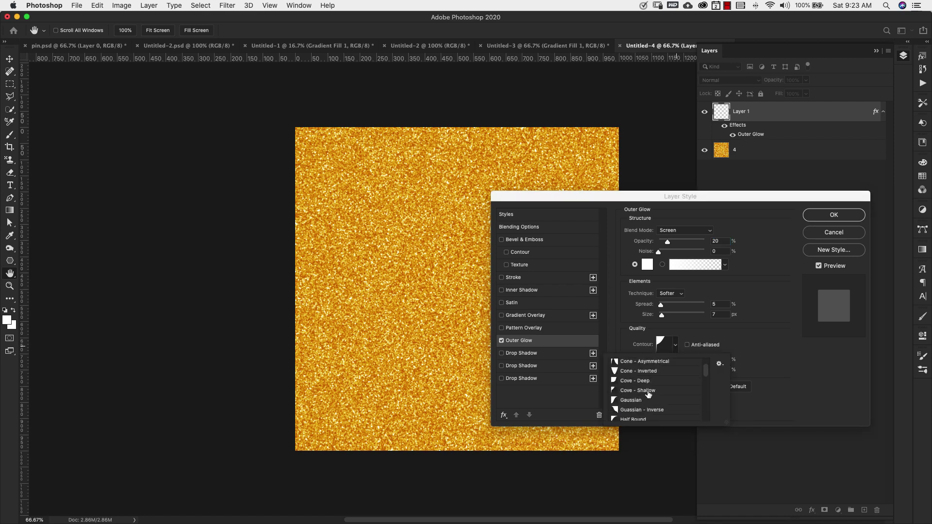
click(785, 391)
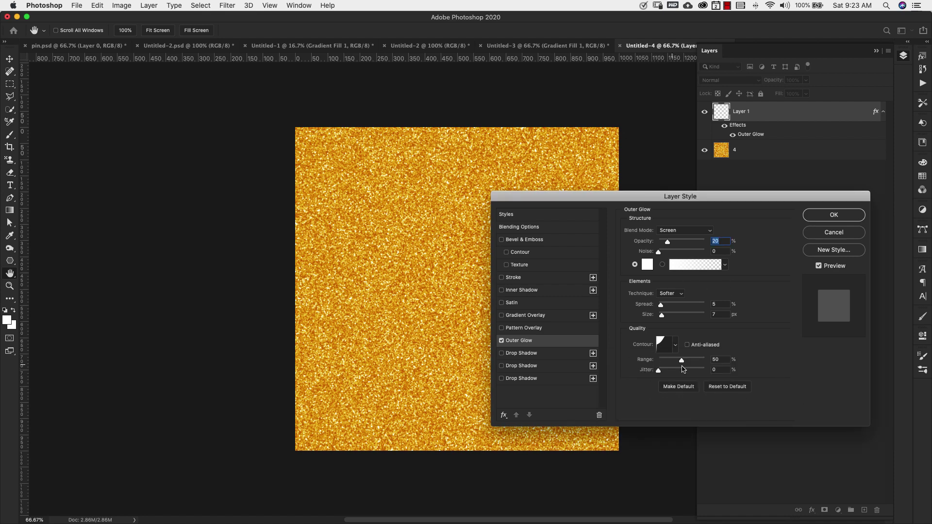
click(830, 218)
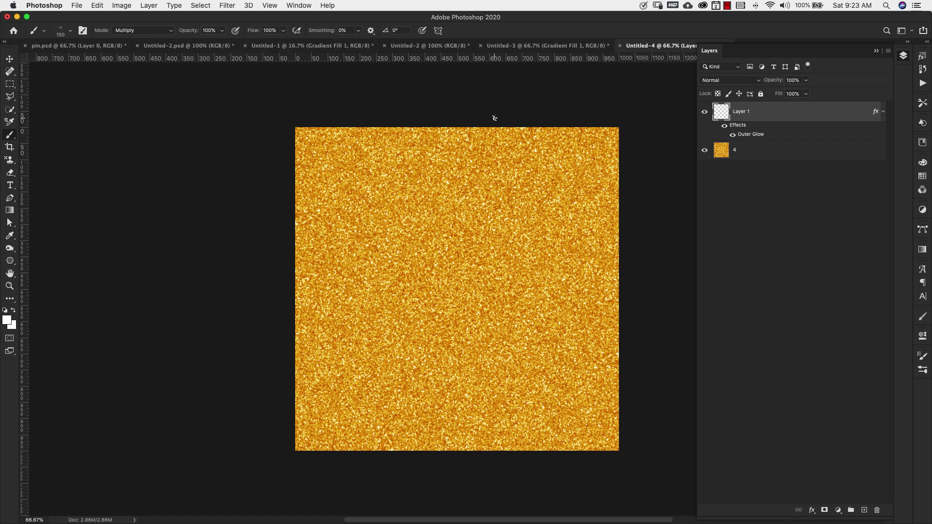
Paint white sparkles on Layer 1, merge it with layer 4, and rename the result 'Glitter'.
mouse_move(499, 120)
mouse_down()
mouse_move(573, 140)
mouse_move(388, 204)
mouse_move(266, 281)
mouse_move(638, 454)
mouse_move(314, 436)
mouse_up()
drag(423, 305, 362, 240)
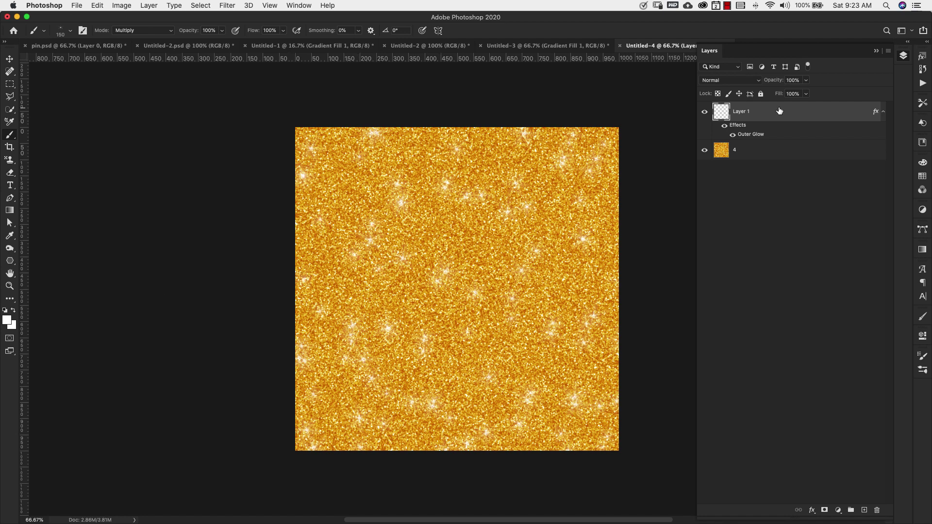
click(780, 152)
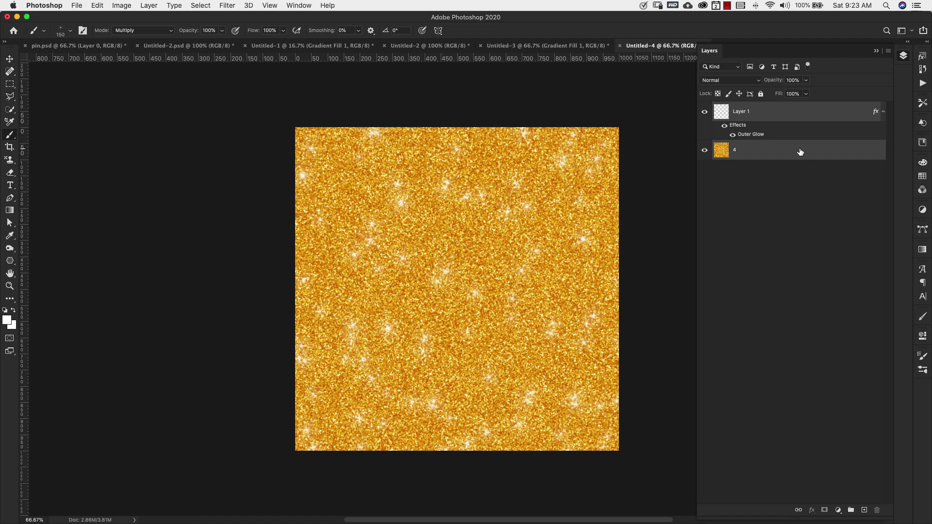
key(super+shift+e)
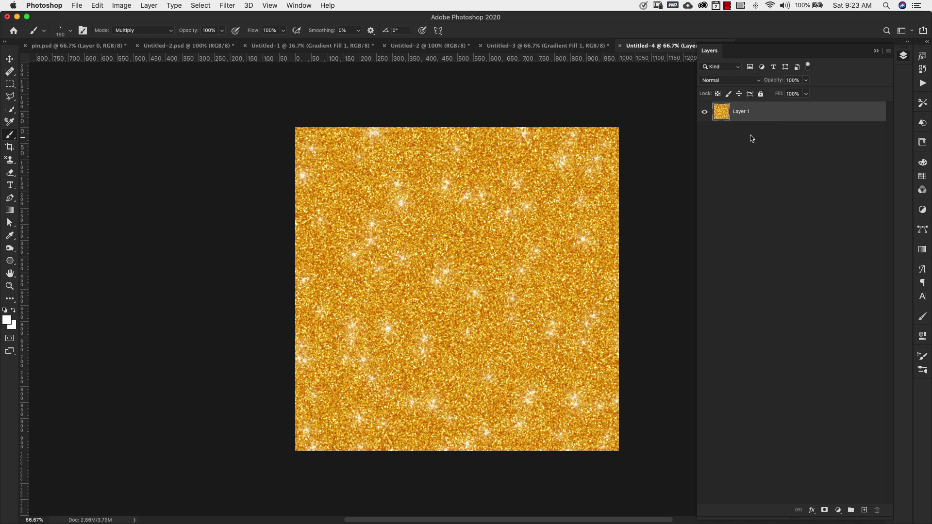
double_click(742, 112)
text(Glitter)
key(Return)
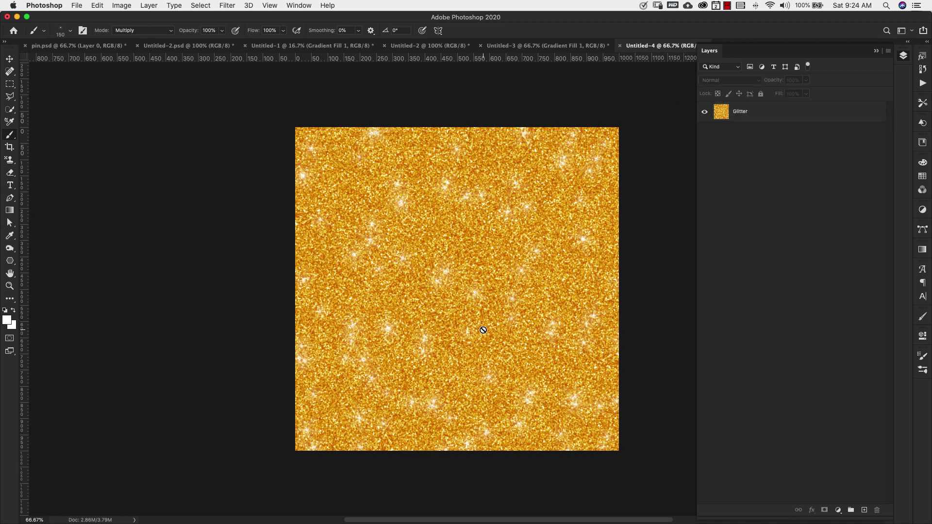
click(786, 111)
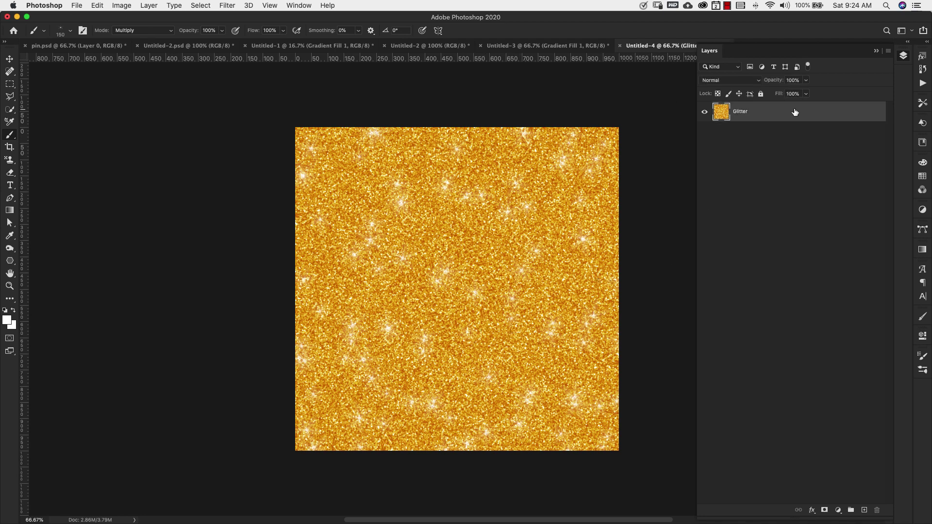
Apply Sharpen More to the Glitter layer twice to crisp the gold flecks.
click(227, 6)
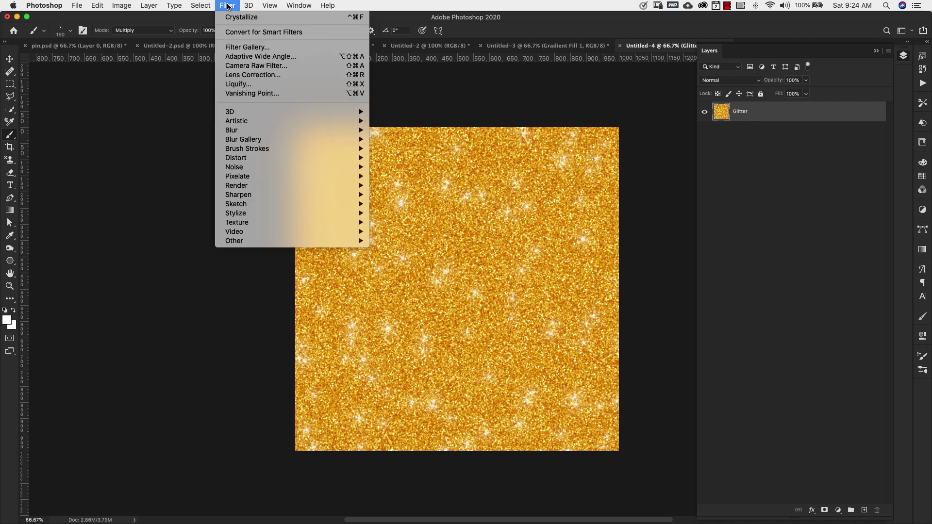
mouse_move(313, 196)
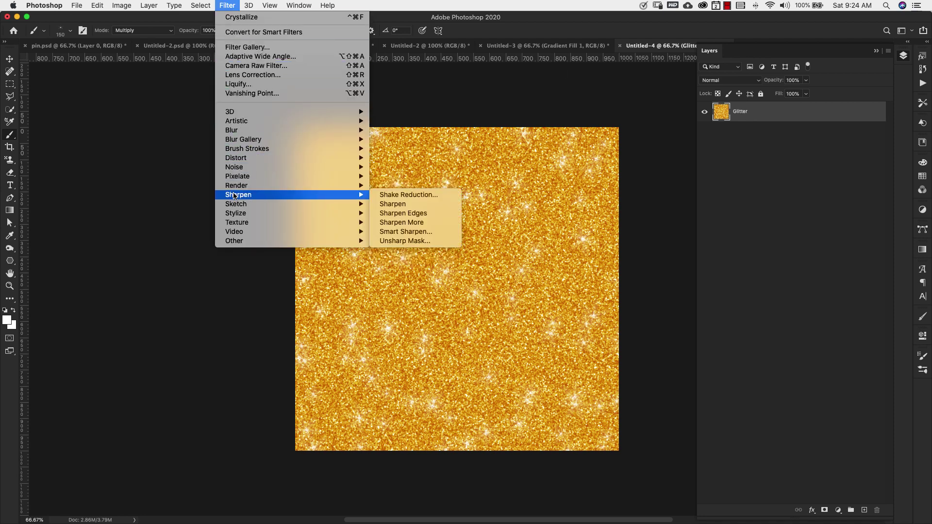
click(409, 223)
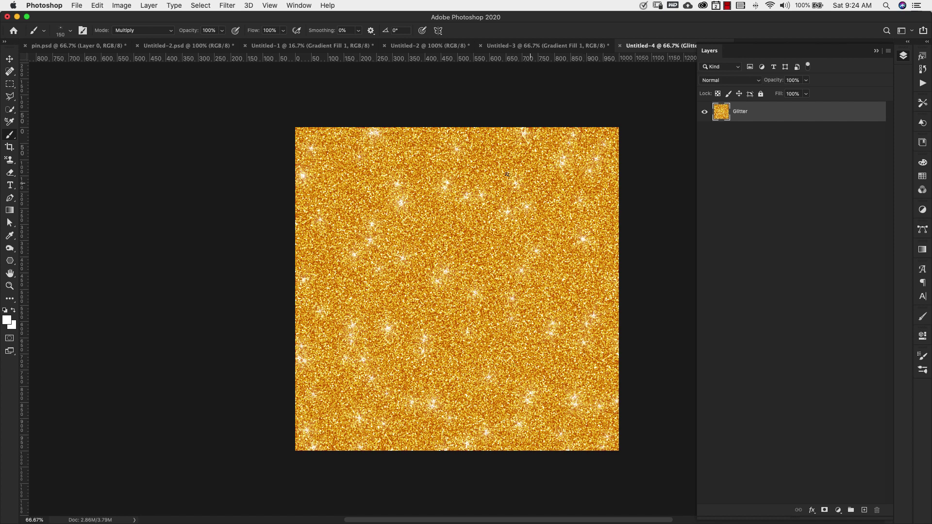
click(229, 7)
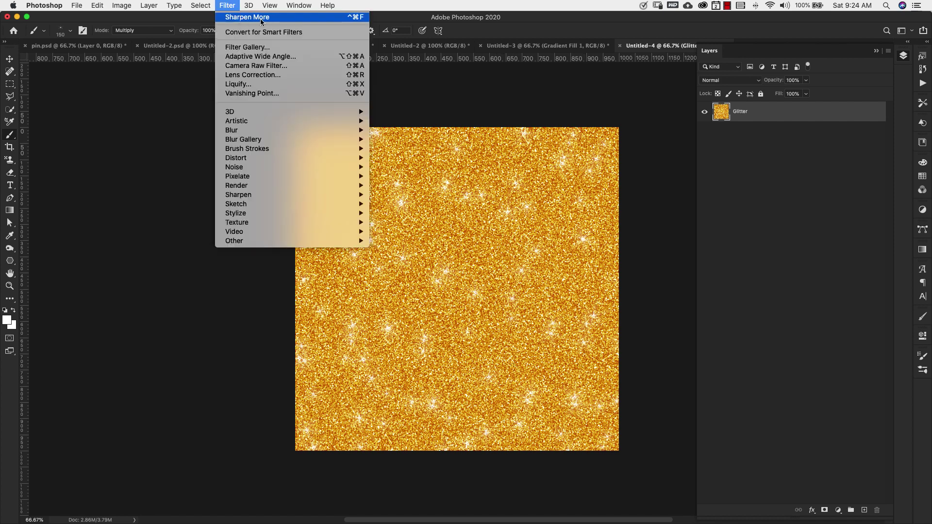
click(376, 225)
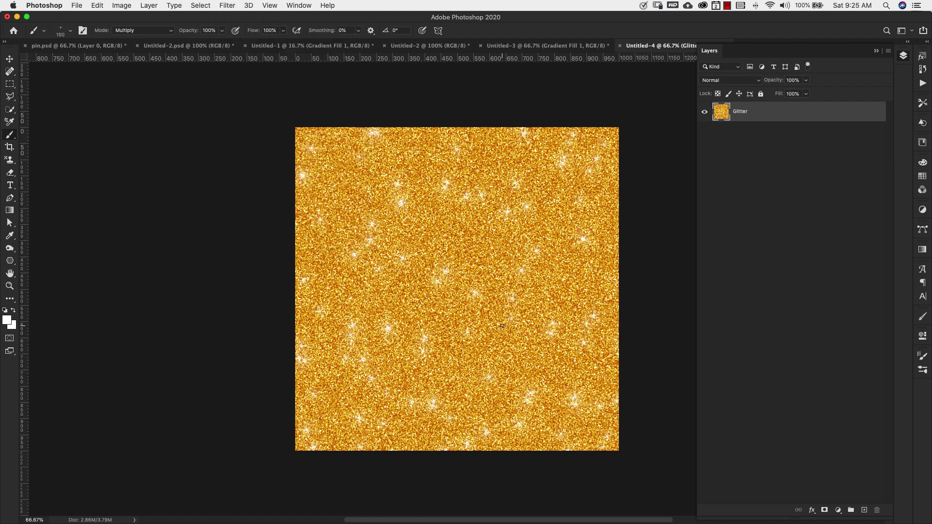
click(229, 7)
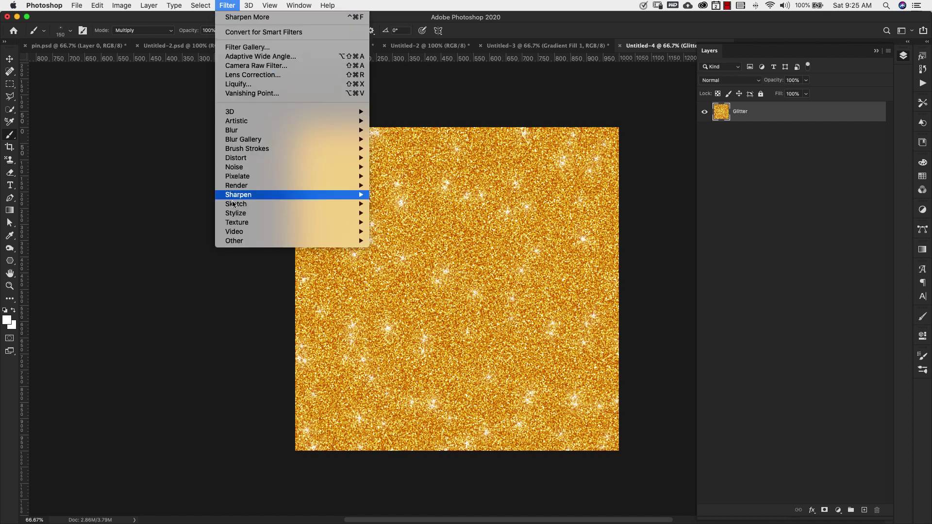
mouse_move(240, 242)
click(391, 289)
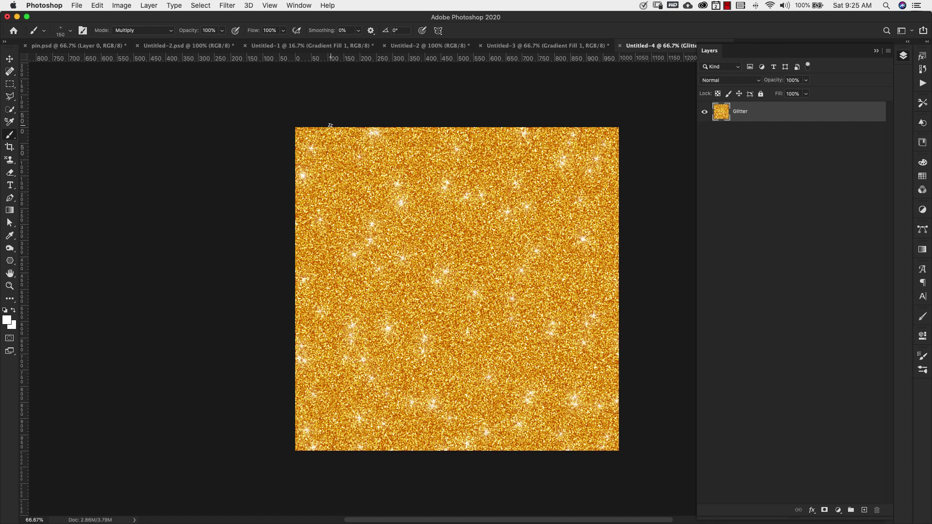
key(v)
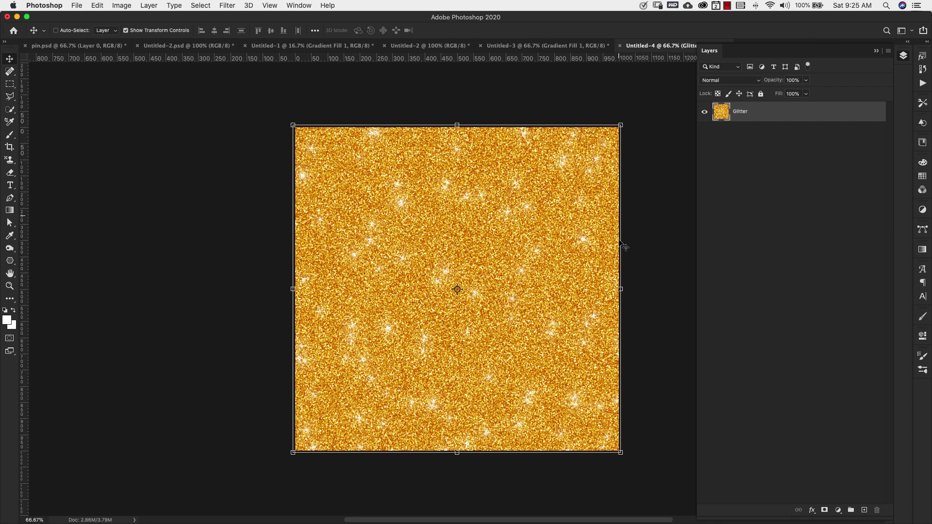
Crop the Glitter layer to the canvas, then offset it +500 px horizontally and vertically with Wrap Around.
click(10, 147)
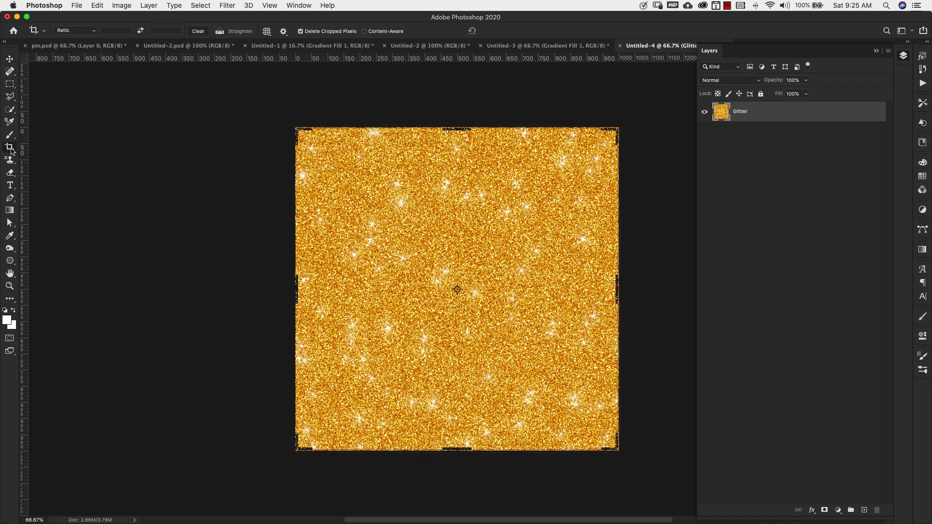
key(Return)
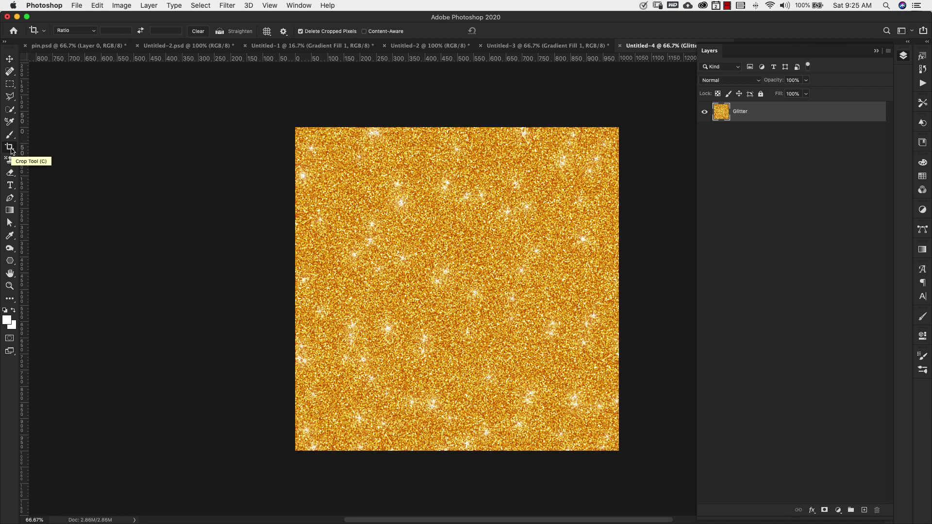
click(227, 5)
mouse_move(316, 242)
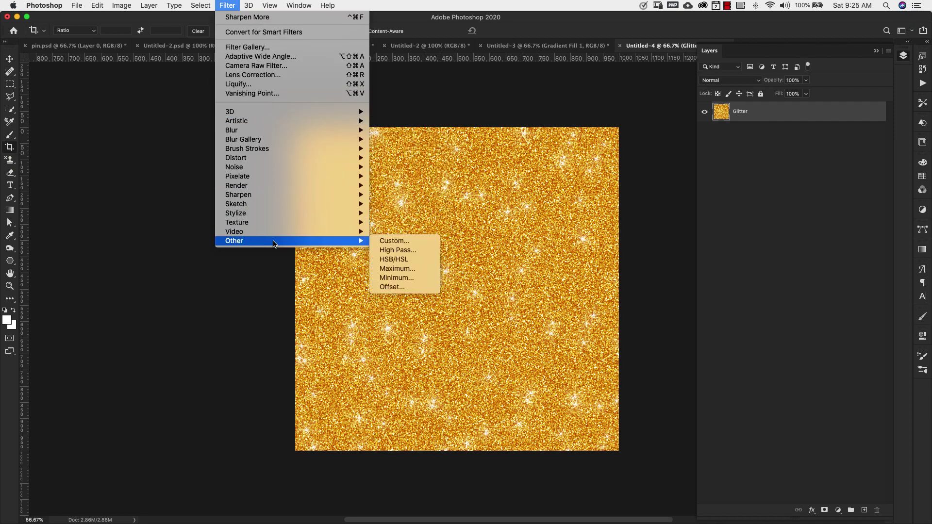
click(391, 286)
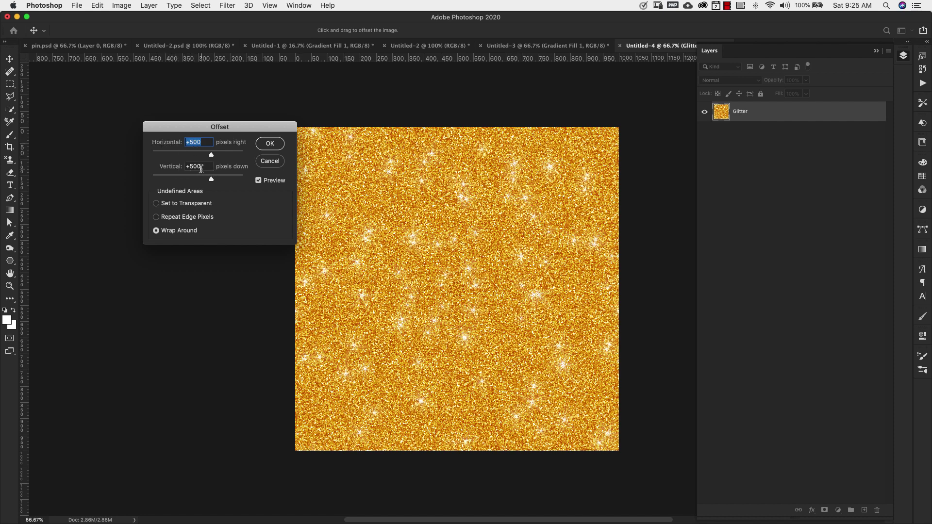
click(269, 143)
key(c)
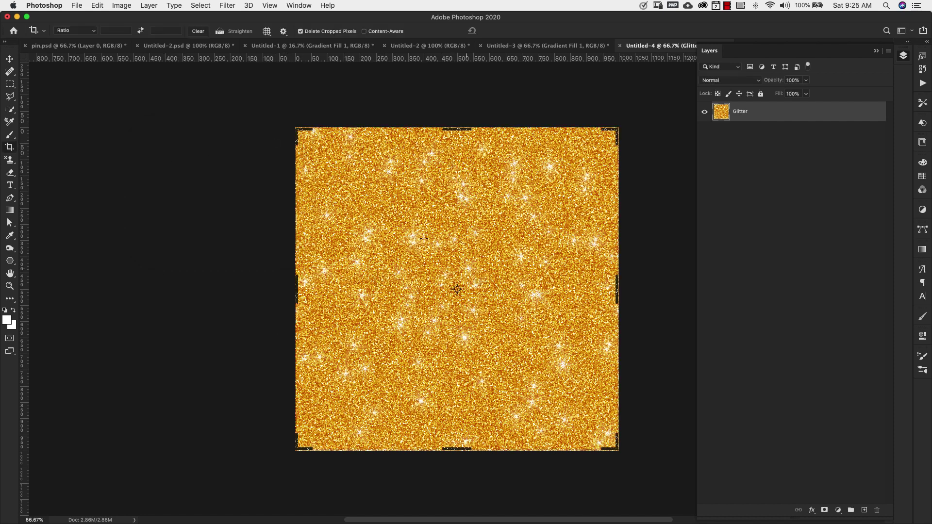
Clone glitter over the seam left by the offset with the Clone Stamp tool.
click(9, 60)
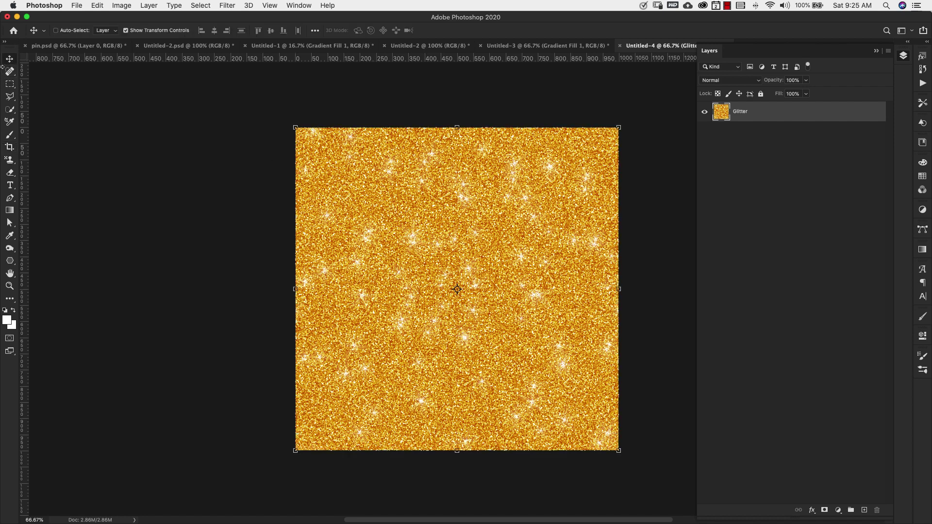
click(8, 161)
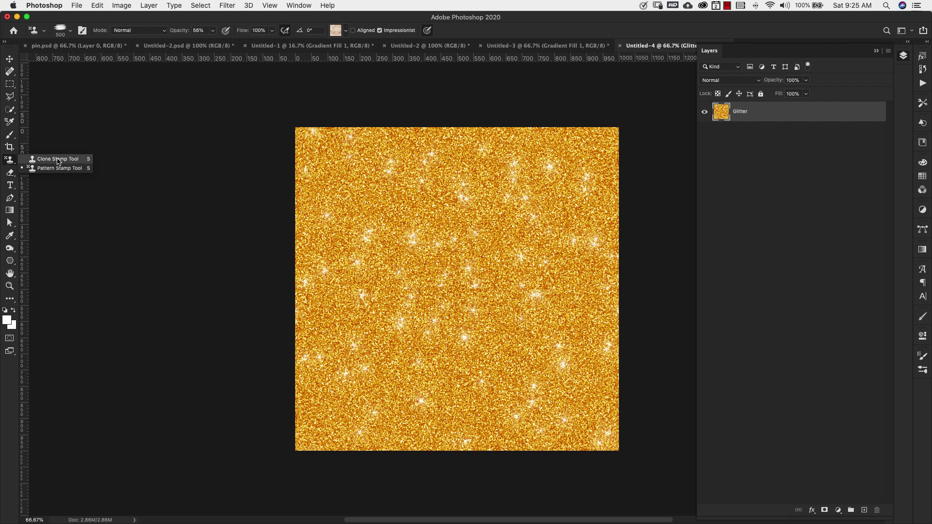
click(58, 160)
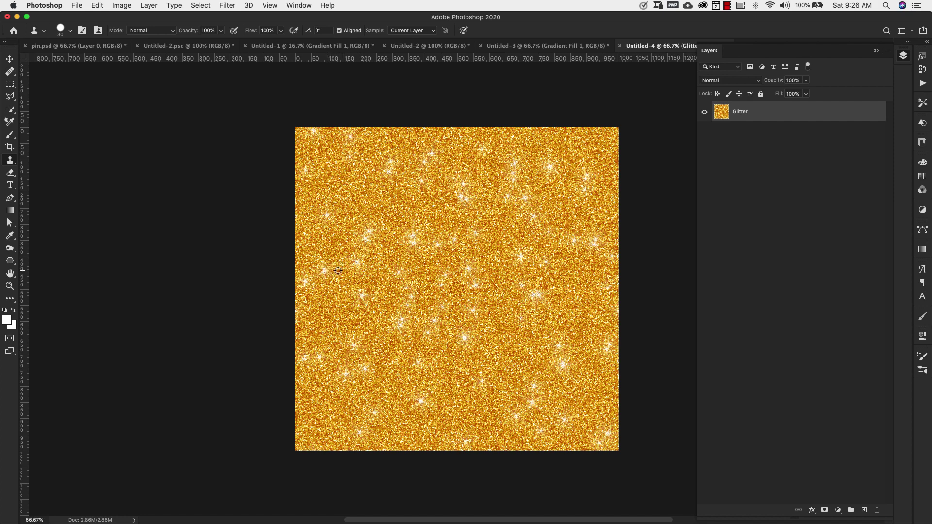
mouse_move(320, 284)
mouse_down()
mouse_move(405, 288)
mouse_move(351, 286)
mouse_move(386, 281)
mouse_move(514, 297)
mouse_move(493, 308)
mouse_move(591, 303)
mouse_move(555, 271)
mouse_move(513, 305)
mouse_move(586, 313)
mouse_up()
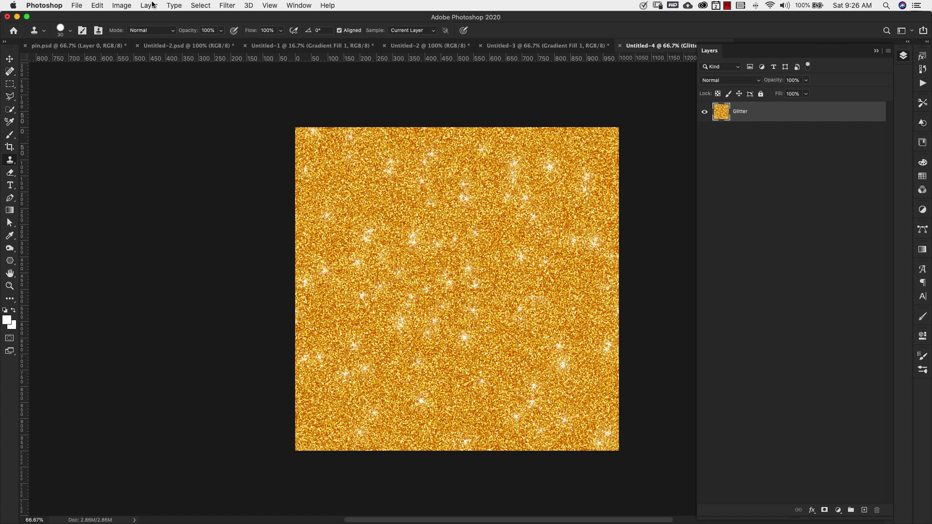
Define the glitter canvas as a new pattern named 'Gold'.
click(92, 6)
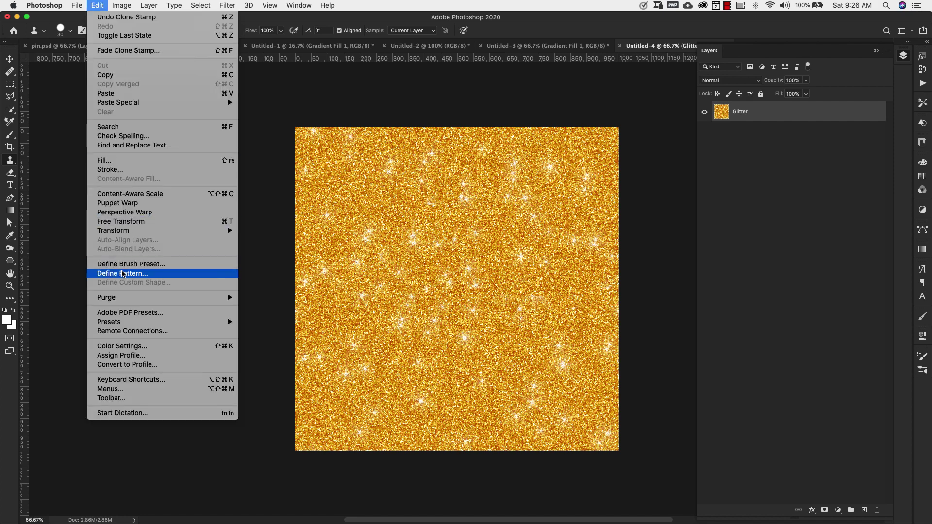
click(167, 274)
text(Gold)
key(Return)
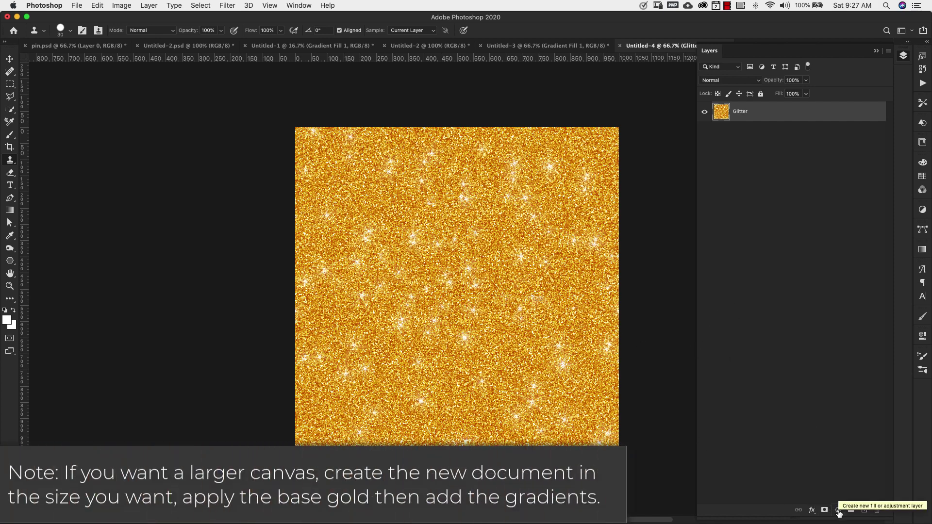
Add a Gradient fill layer whose start stop is pink #ee108d fading to transparent.
click(838, 511)
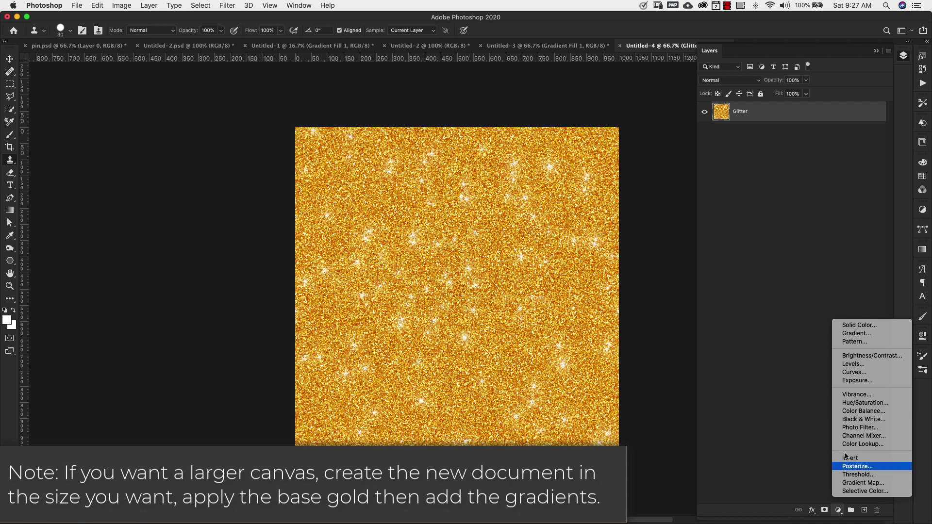
click(857, 334)
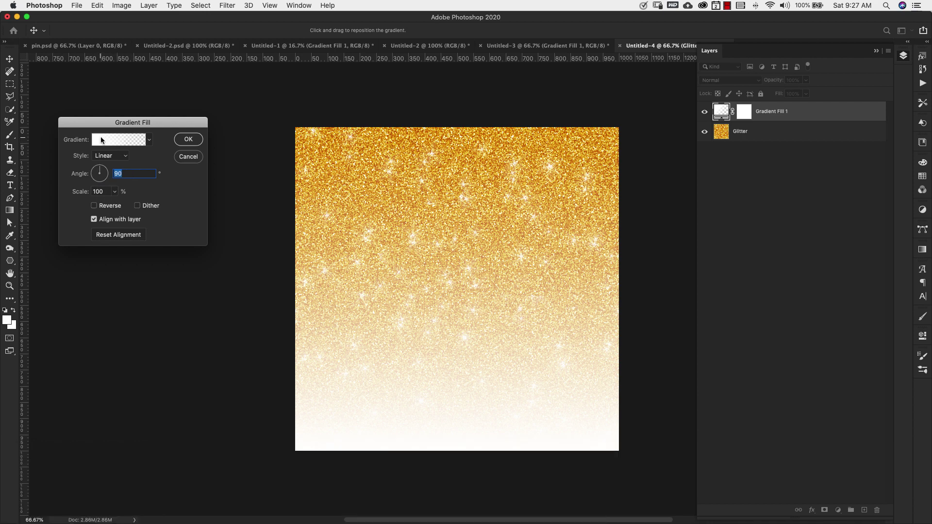
click(123, 142)
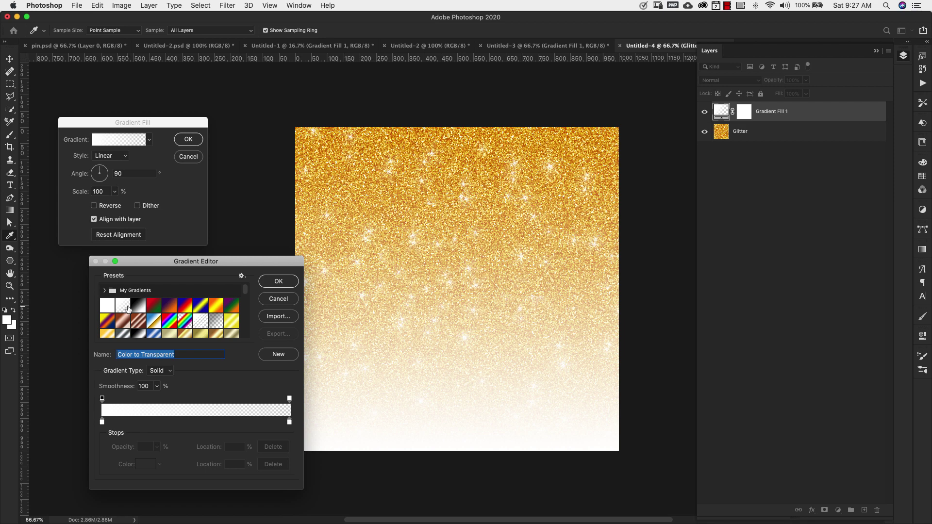
click(102, 421)
click(137, 467)
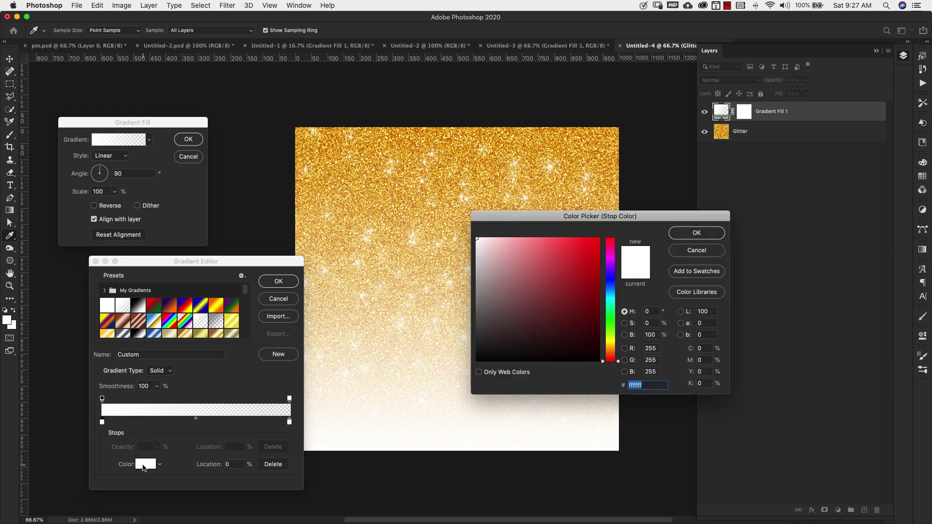
click(611, 257)
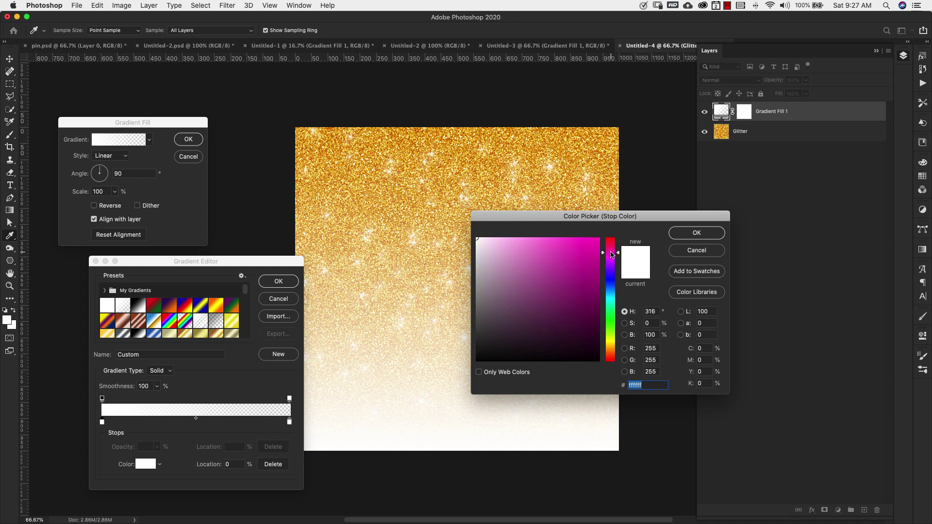
drag(611, 251, 611, 249)
click(591, 246)
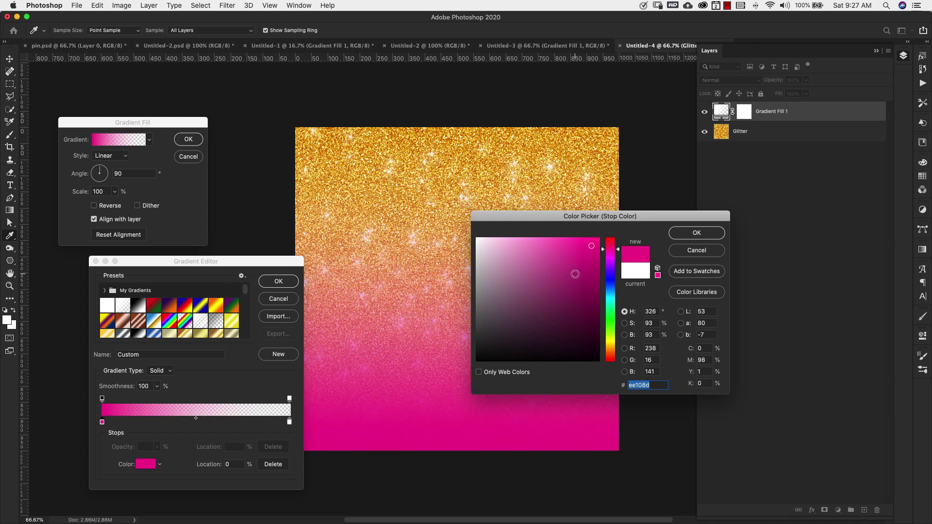
click(687, 234)
click(273, 284)
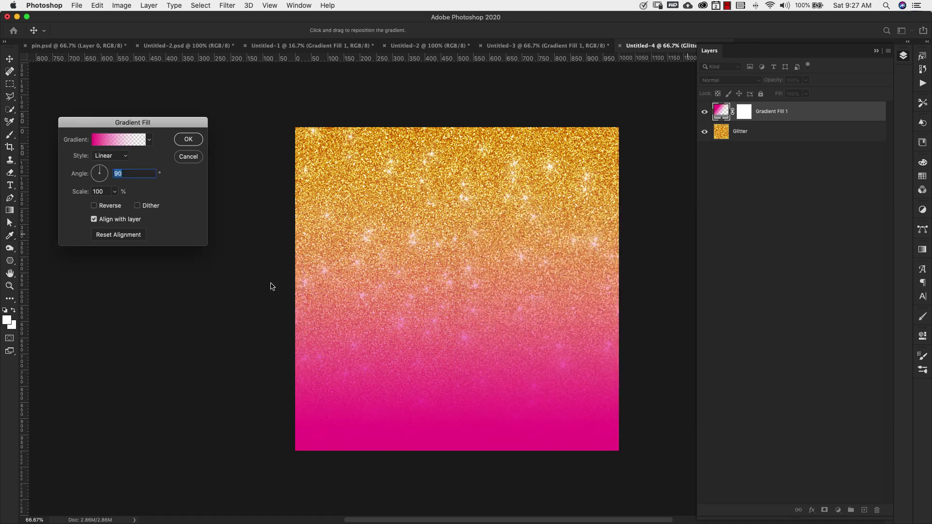
click(189, 139)
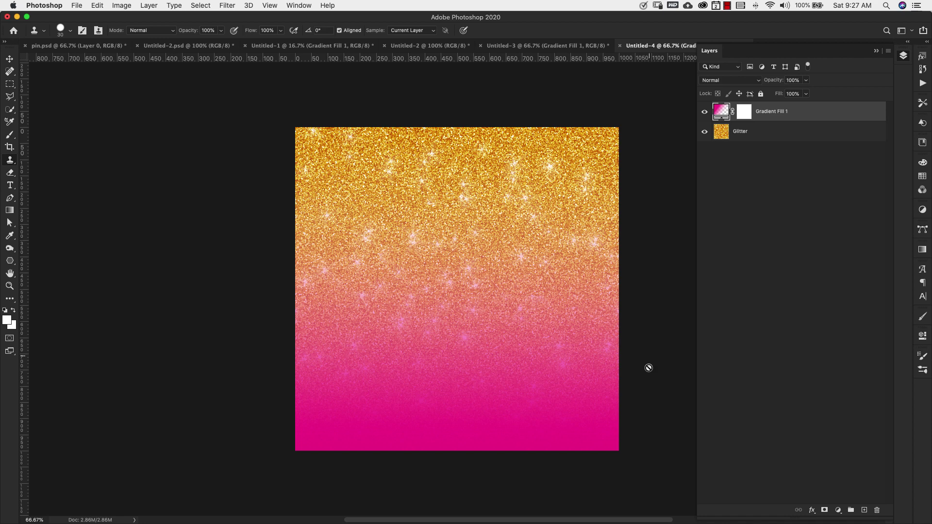
Reposition the pink gradient fill higher on the canvas and confirm it.
double_click(721, 112)
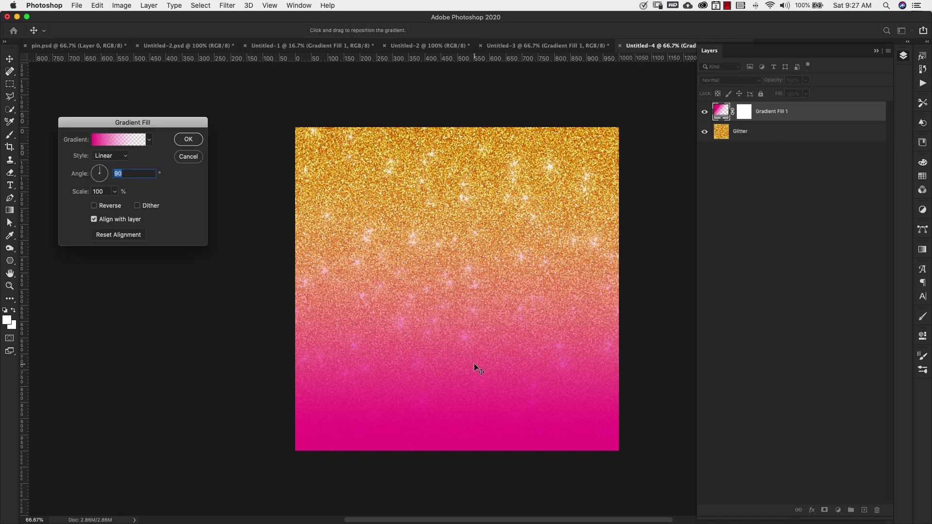
mouse_move(471, 367)
mouse_down()
mouse_move(479, 228)
mouse_move(467, 437)
mouse_move(465, 291)
mouse_move(466, 388)
mouse_up()
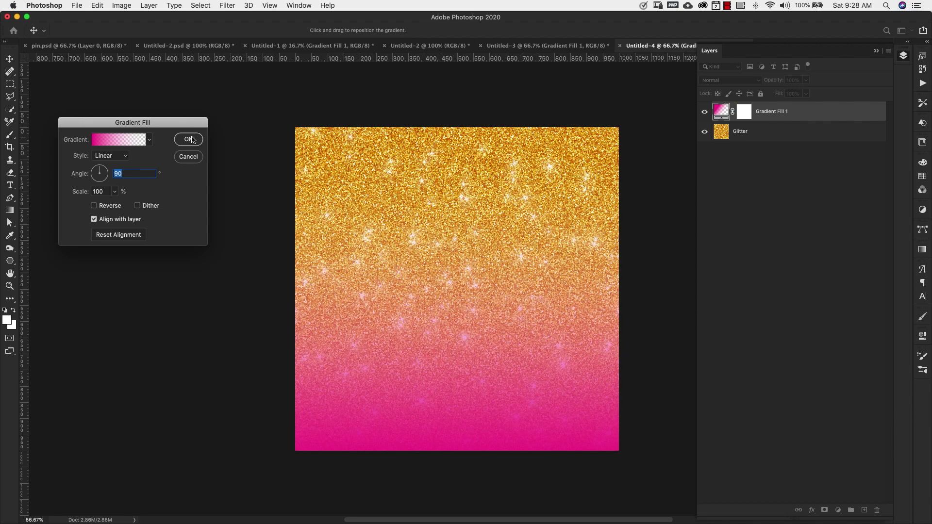
click(188, 140)
key(s)
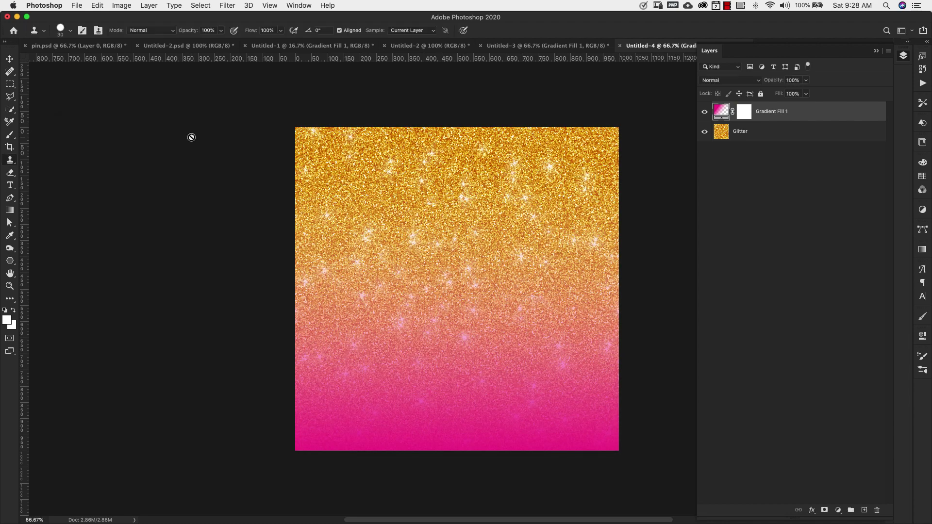
Change Gradient Fill 1's blend mode from Normal to Color.
click(744, 81)
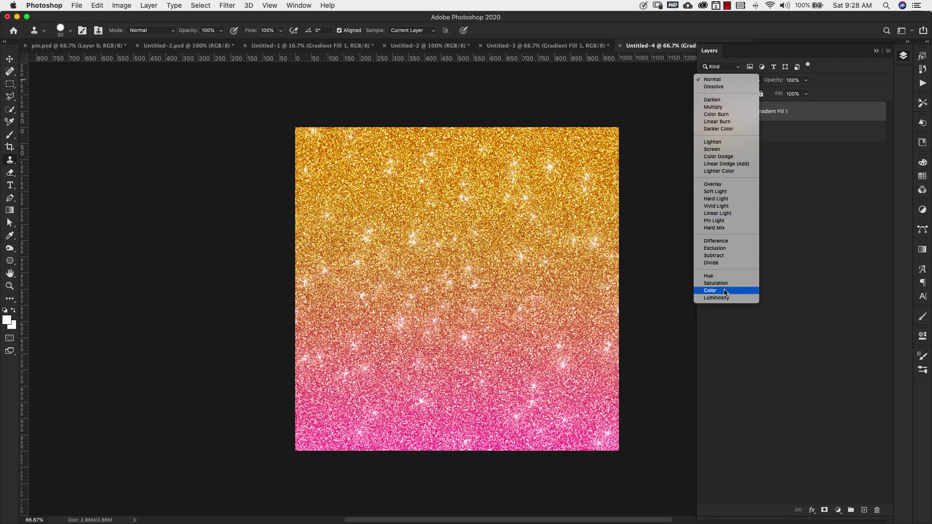
click(724, 291)
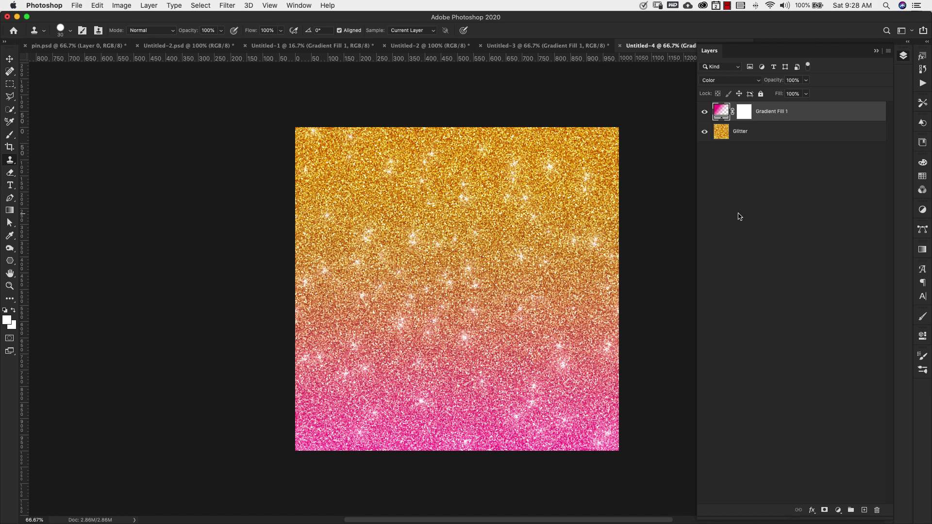
Switch Gradient Fill 1 to the Transparent Rainbow preset at 146.21° angle and 177% scale.
double_click(721, 111)
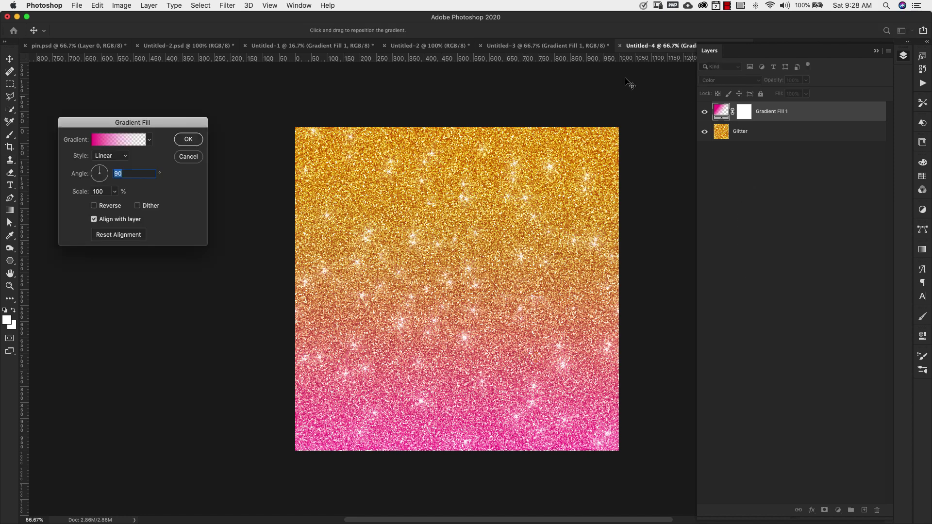
click(120, 141)
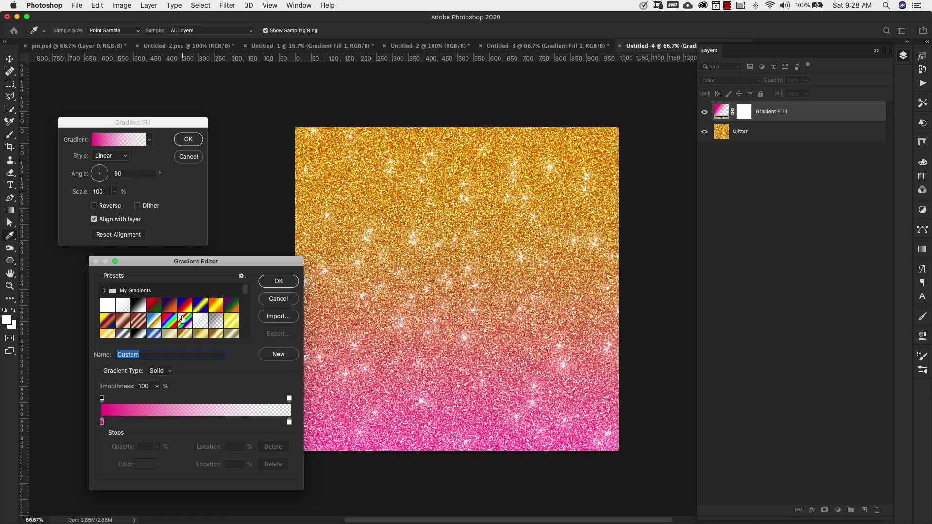
click(169, 322)
click(185, 321)
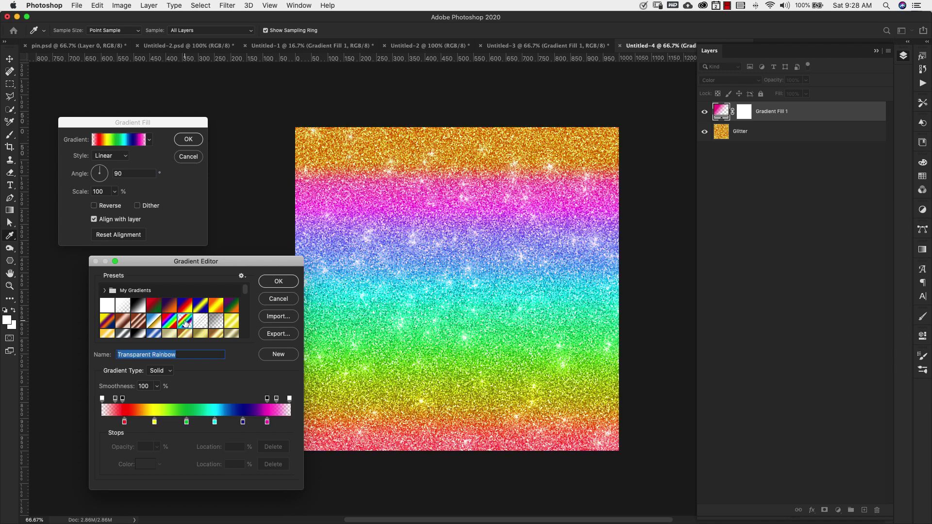
click(278, 281)
drag(99, 178, 95, 170)
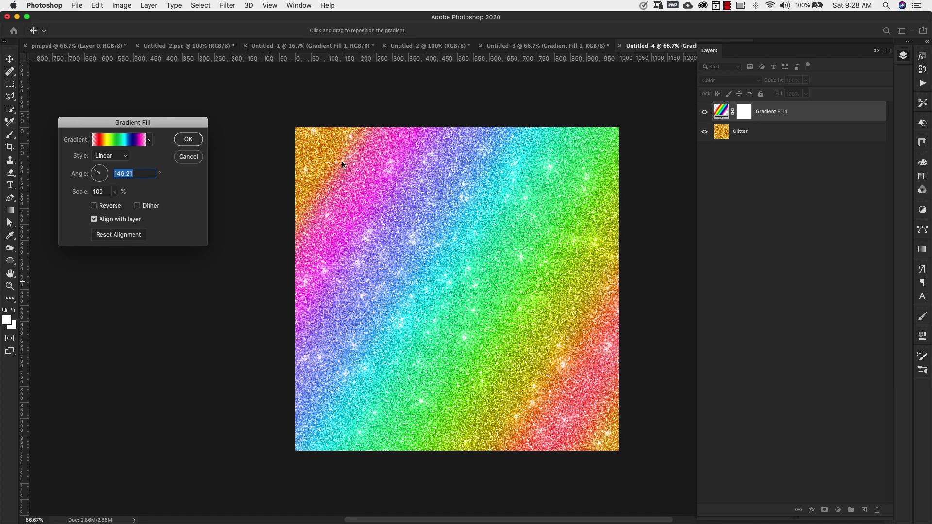
click(114, 192)
drag(112, 204, 117, 205)
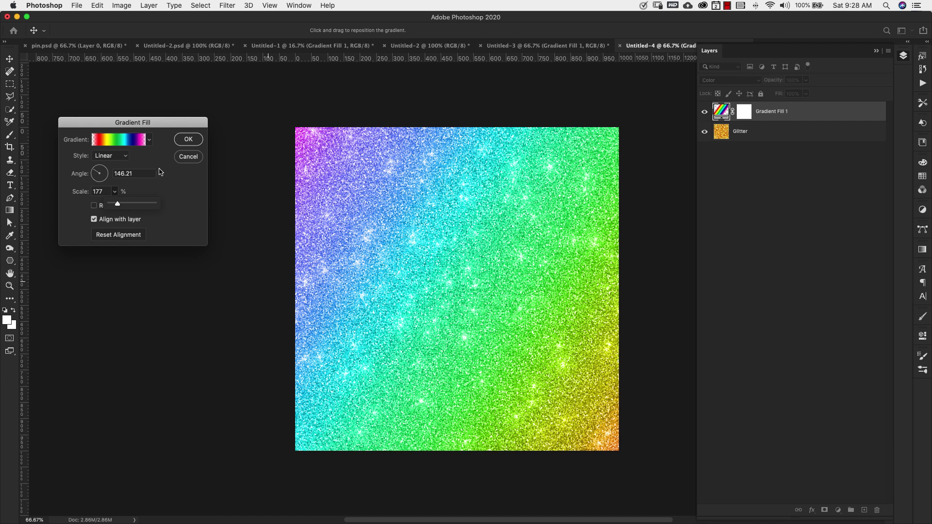
click(188, 140)
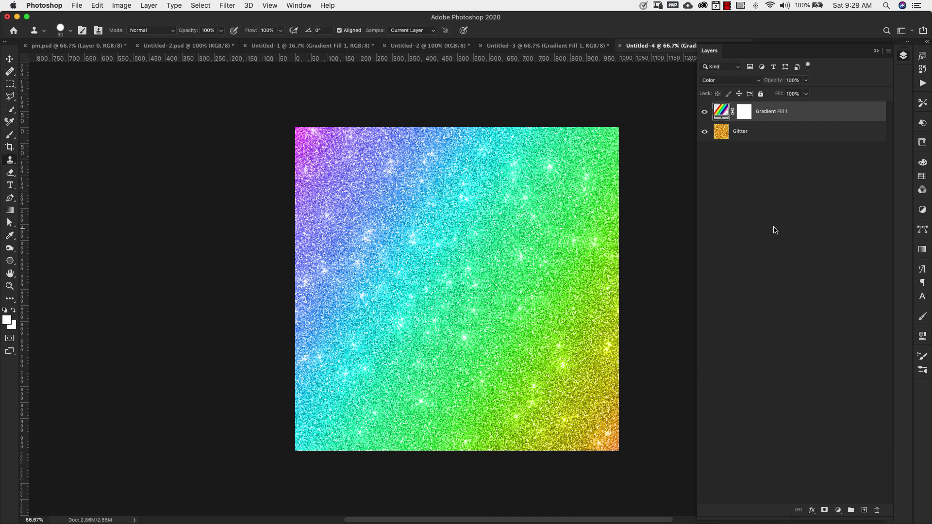
Save the rainbow glitter as pattern 'gradient glitter' and shrink the Sparkle text to about 65%.
click(97, 6)
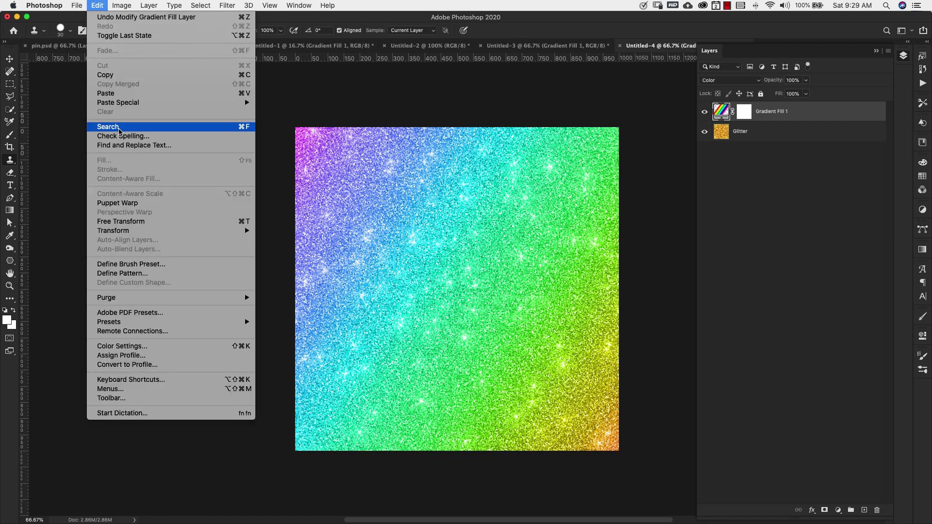
click(123, 273)
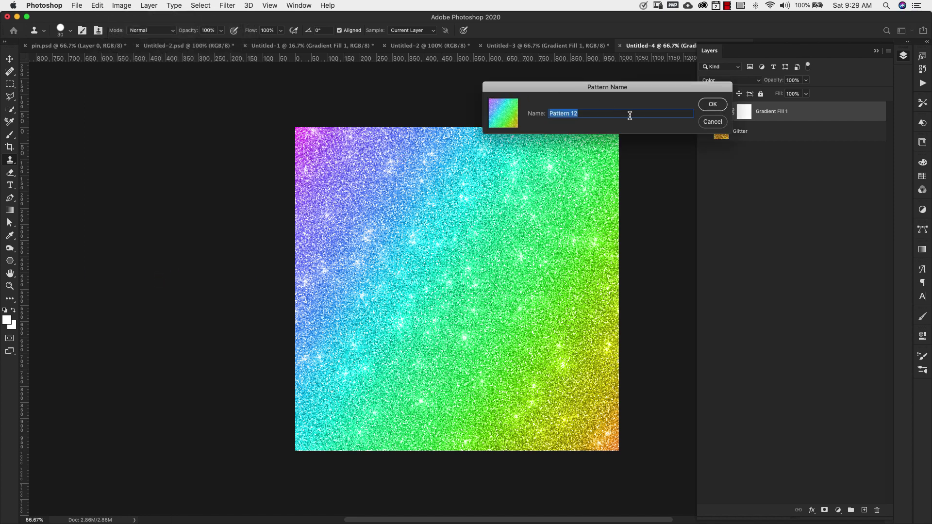
text(gradient glitter)
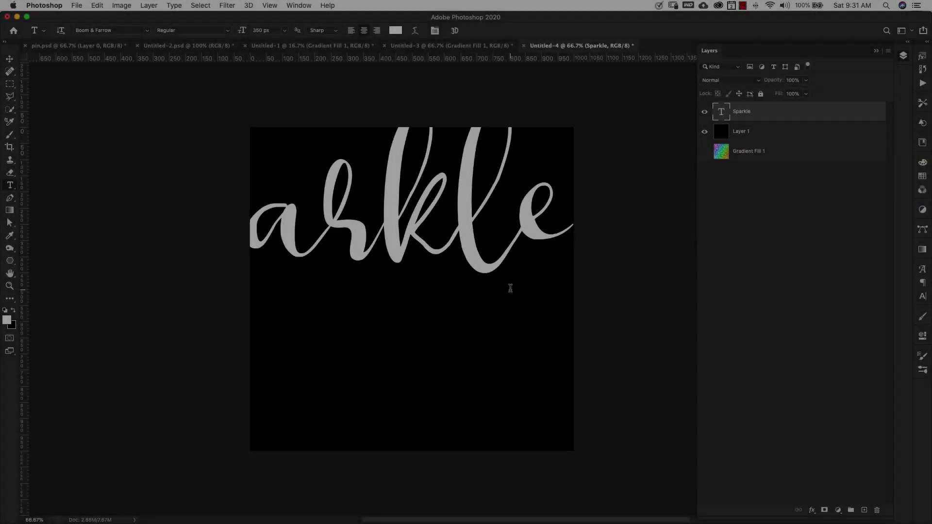
key(ctrl+t)
drag(96, 101, 261, 192)
Commit the resized text and add a Pattern Overlay to Sparkle, trying the gold and rainbow glitter patterns.
key(Return)
double_click(868, 115)
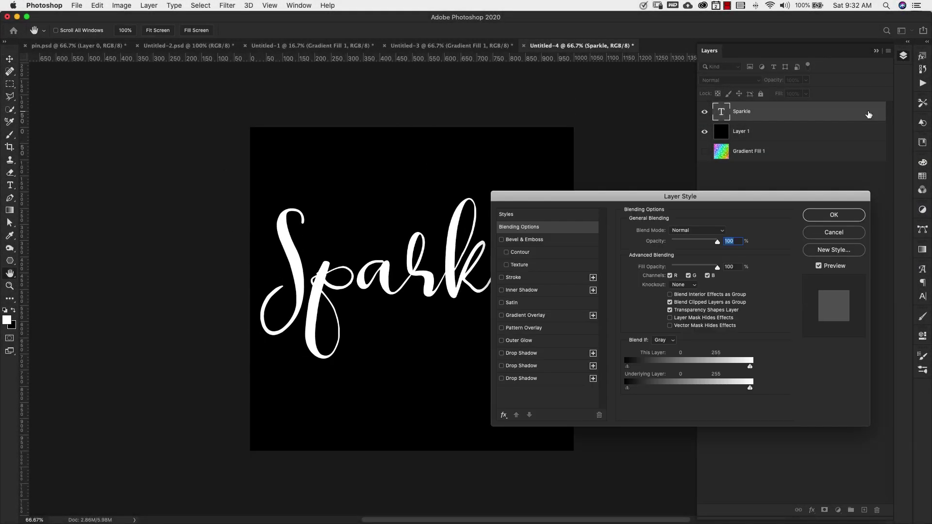
click(533, 328)
drag(594, 197, 672, 298)
click(751, 357)
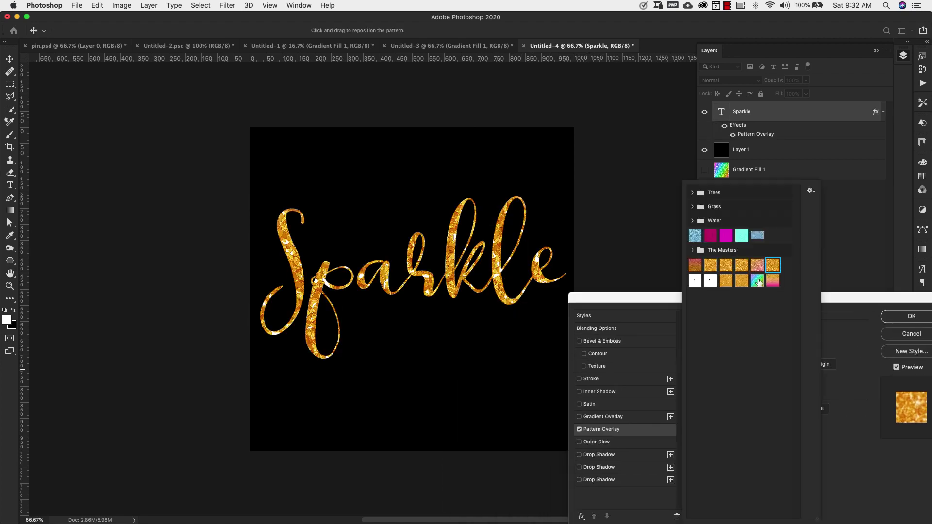
click(741, 280)
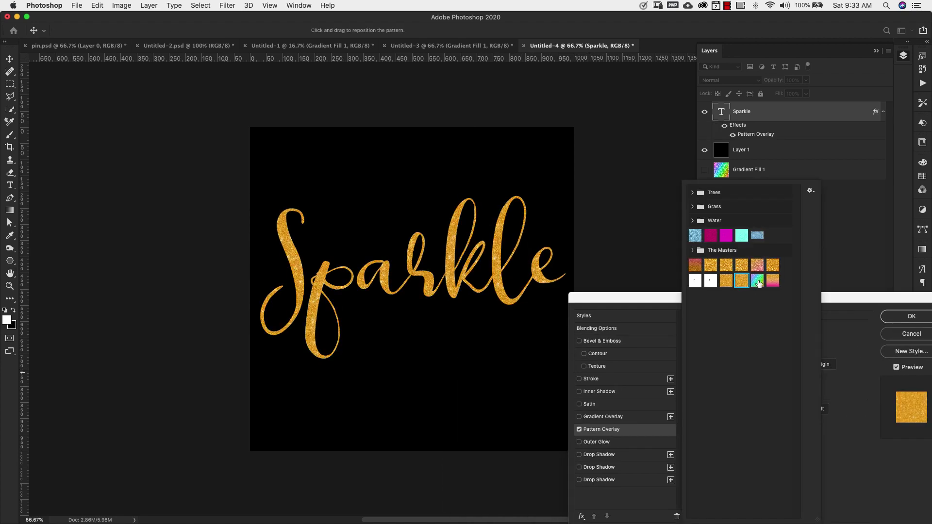
click(758, 281)
click(832, 330)
Reposition the pattern inside the letters and switch it to the gold-pink glitter pattern.
drag(466, 272, 840, 332)
click(767, 376)
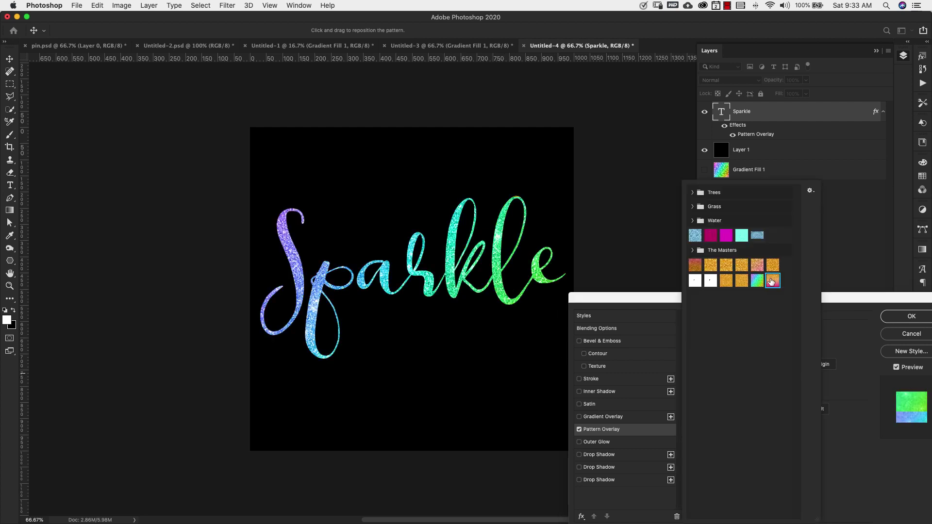
click(771, 280)
click(483, 339)
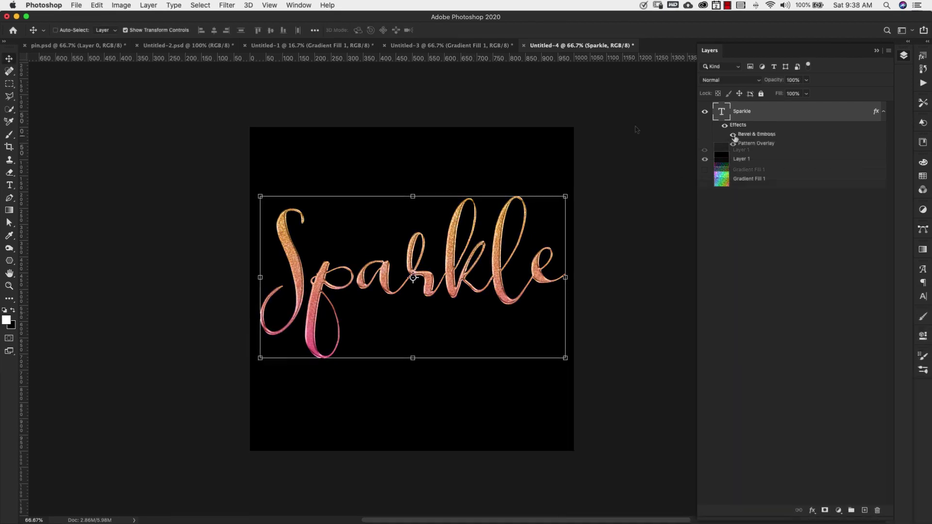